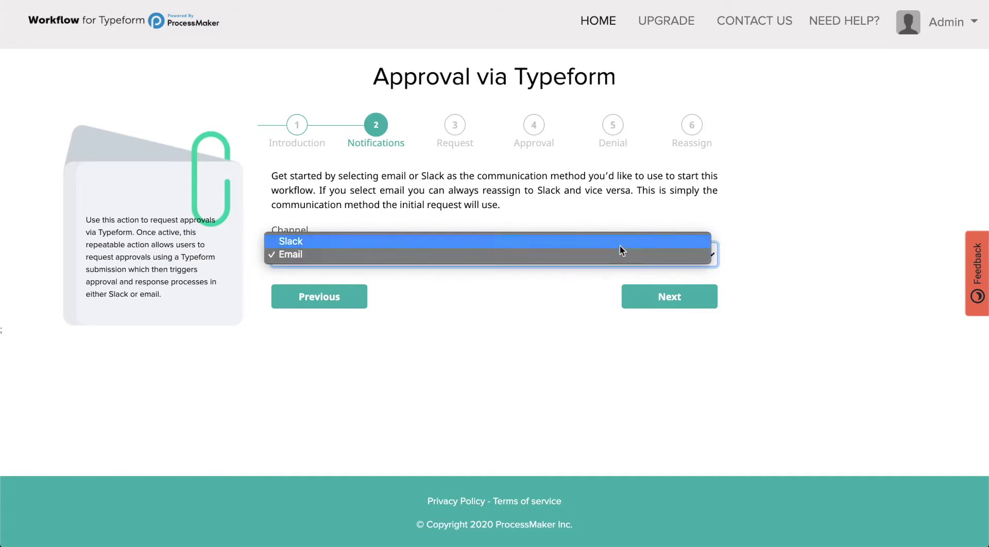
- Choose Slack as the notification channel and select the channel name placeholder text
click(619, 243)
drag(597, 316, 272, 303)
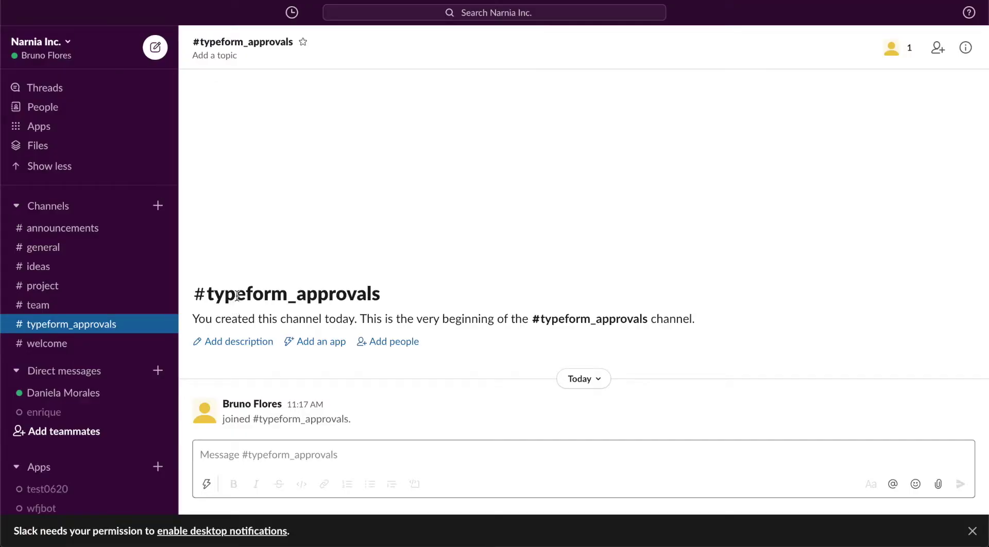
- Copy the channel name from Slack and fill the Slack Channel name field with #typeform_approvals
double_click(238, 293)
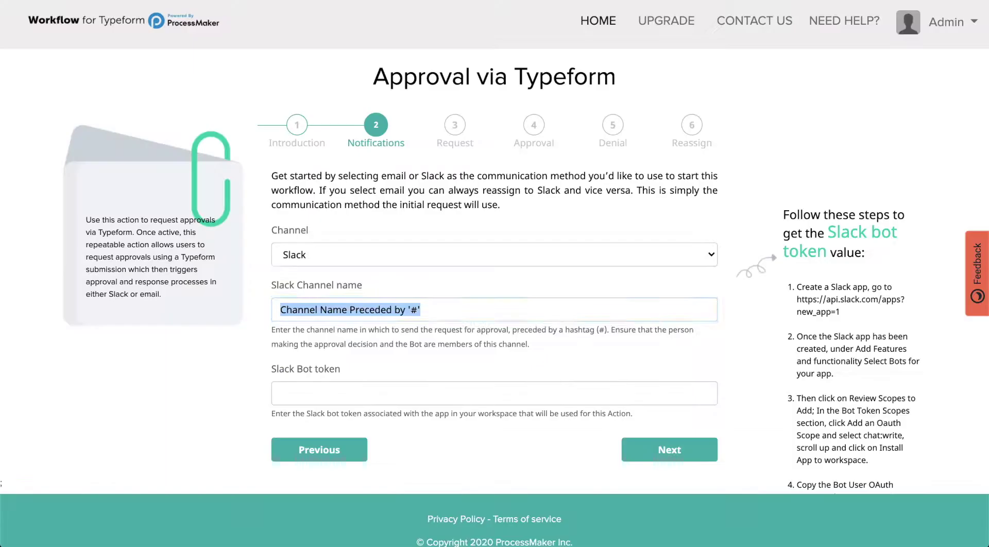
text(#)
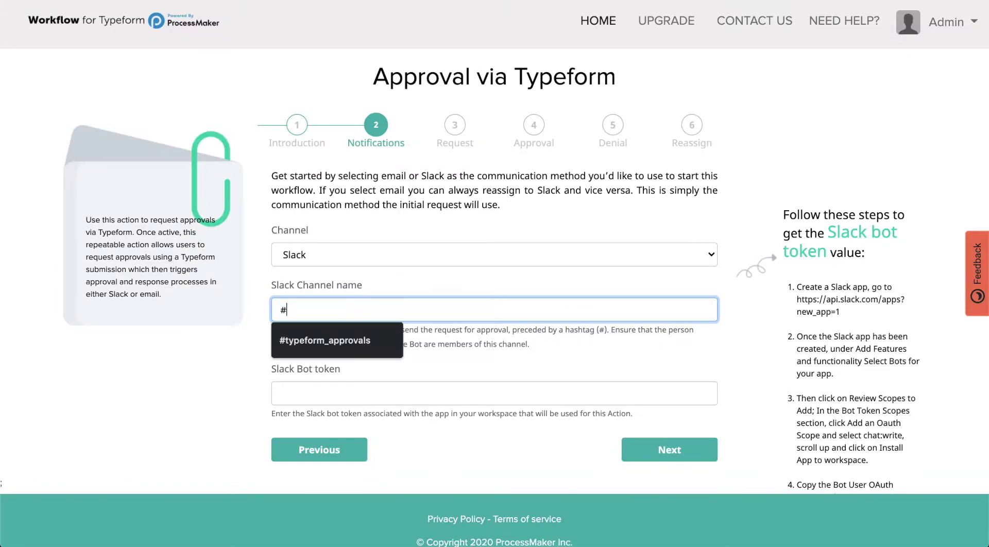
key(Down)
key(Return)
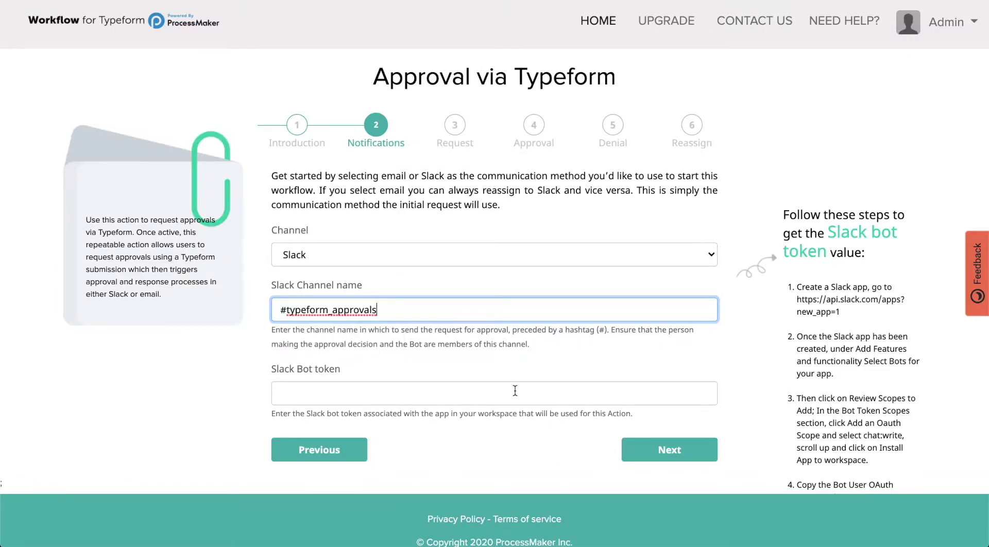
click(515, 391)
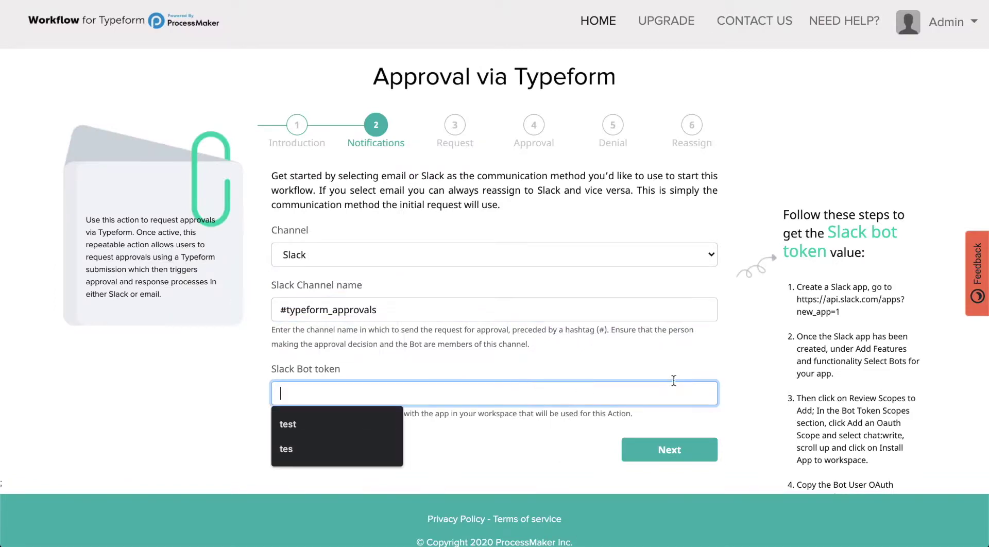
double_click(833, 303)
click(833, 303)
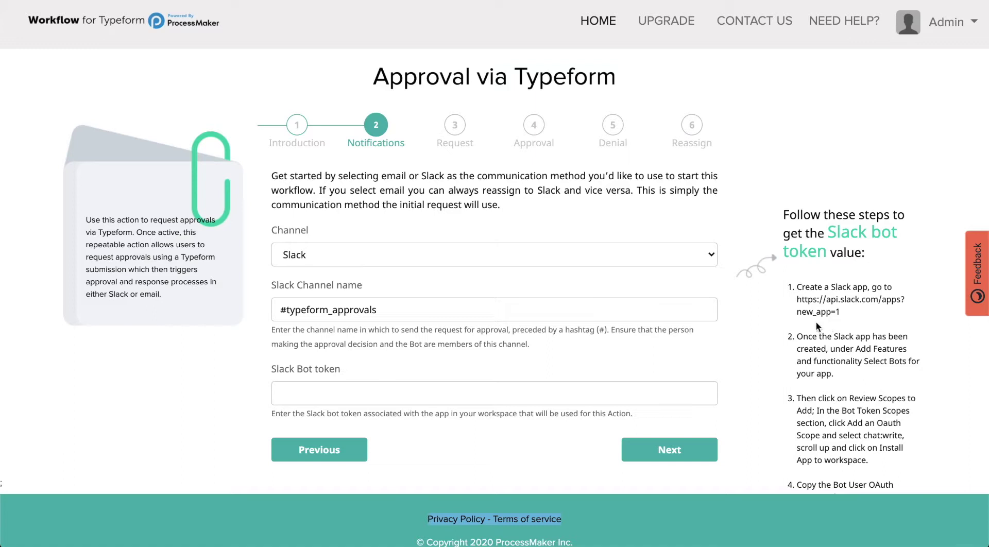
double_click(294, 293)
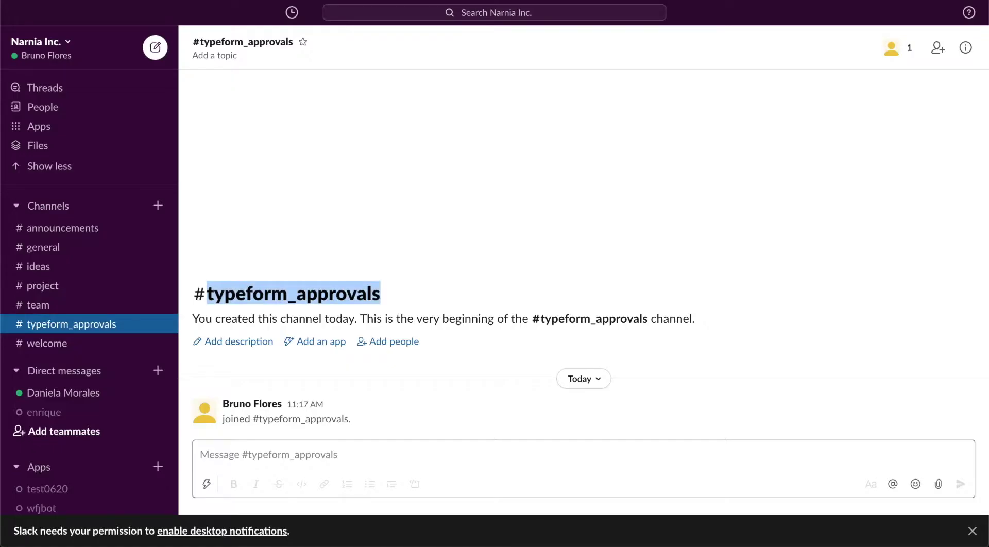
- Open Manage apps from the Narnia Inc. workspace's Administration menu
click(73, 38)
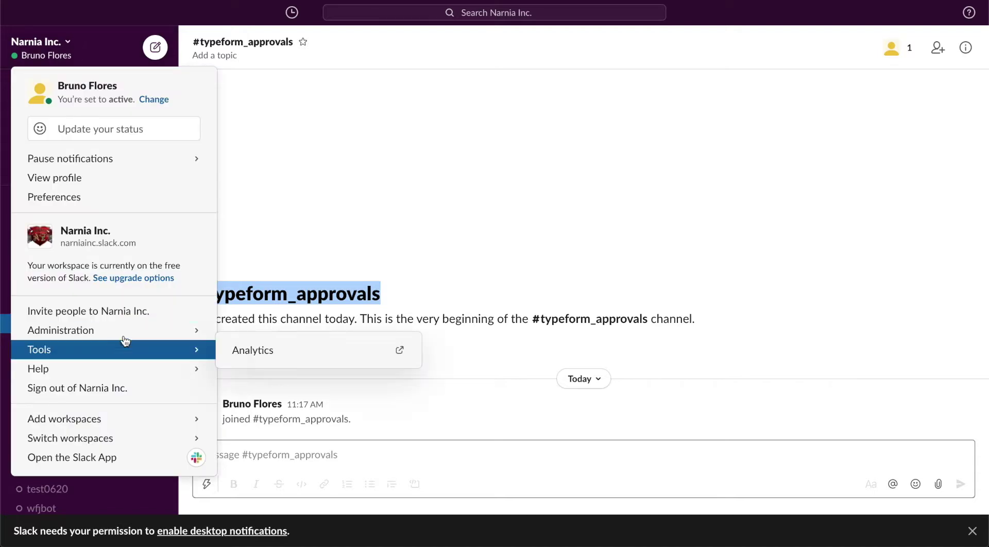
mouse_move(162, 351)
mouse_move(170, 334)
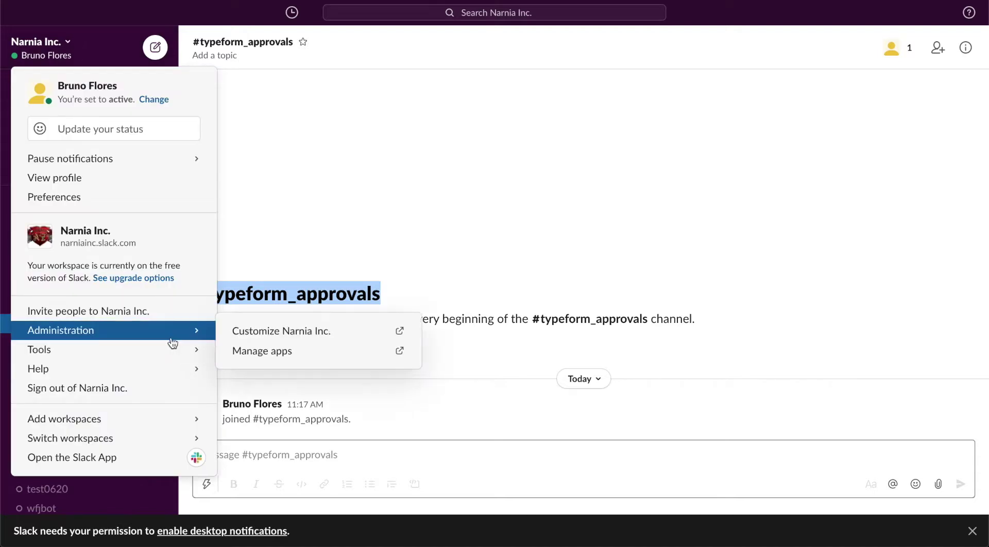
click(273, 352)
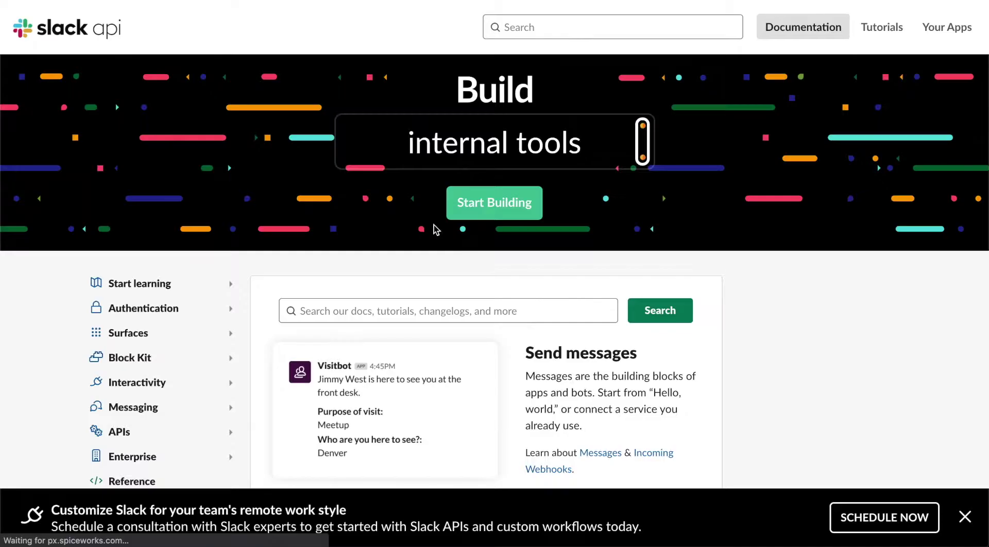
- Create a Slack app named WFT_Bot with Narnia Inc. as its development workspace
click(498, 202)
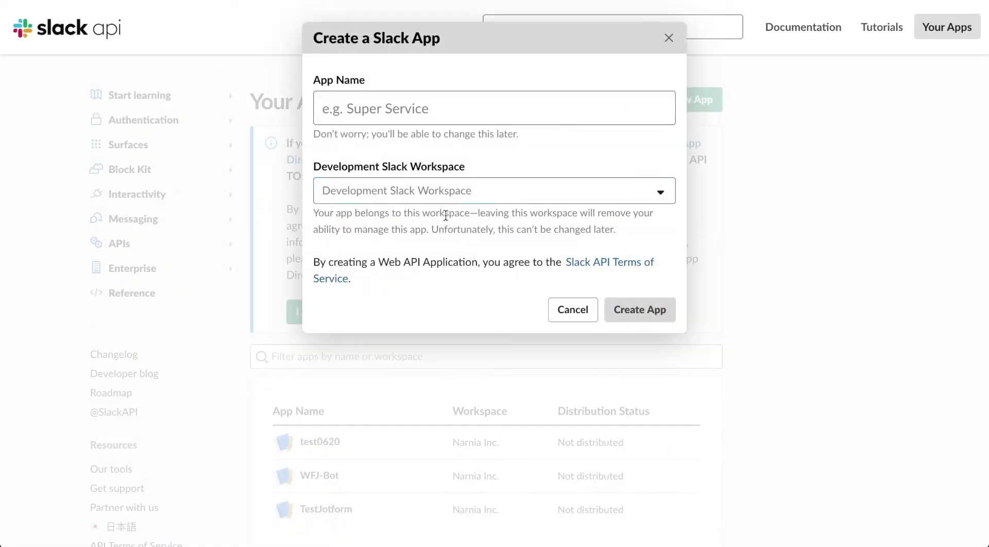
click(422, 103)
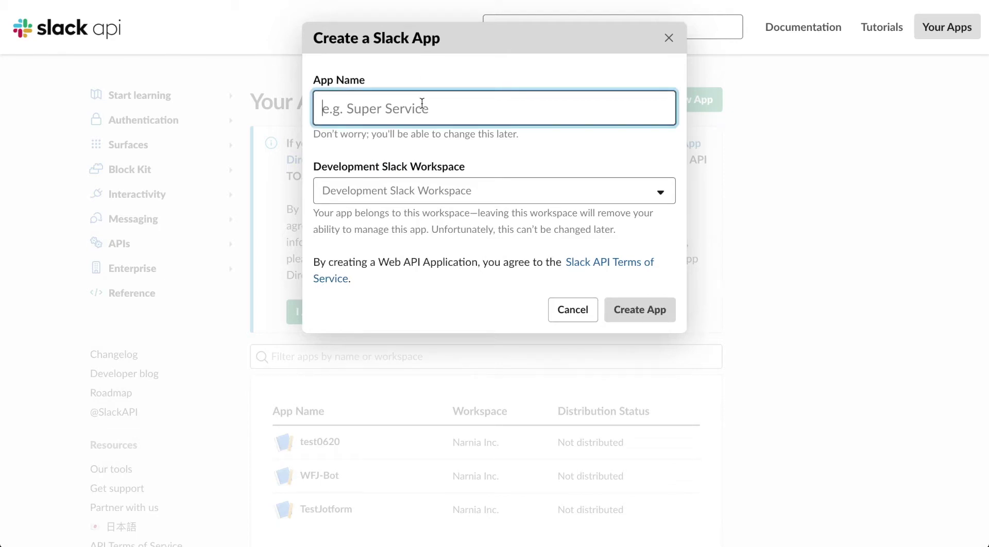
text(WorkflowF)
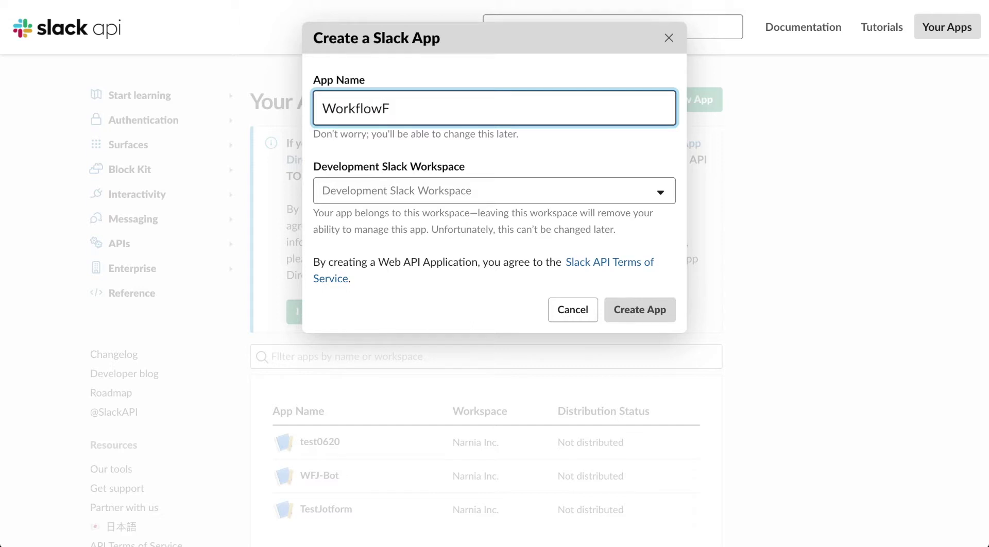
key(BackSpace)
key(BackSpace)
key(BackSpace)
key(BackSpace)
key(BackSpace)
key(BackSpace)
key(BackSpace)
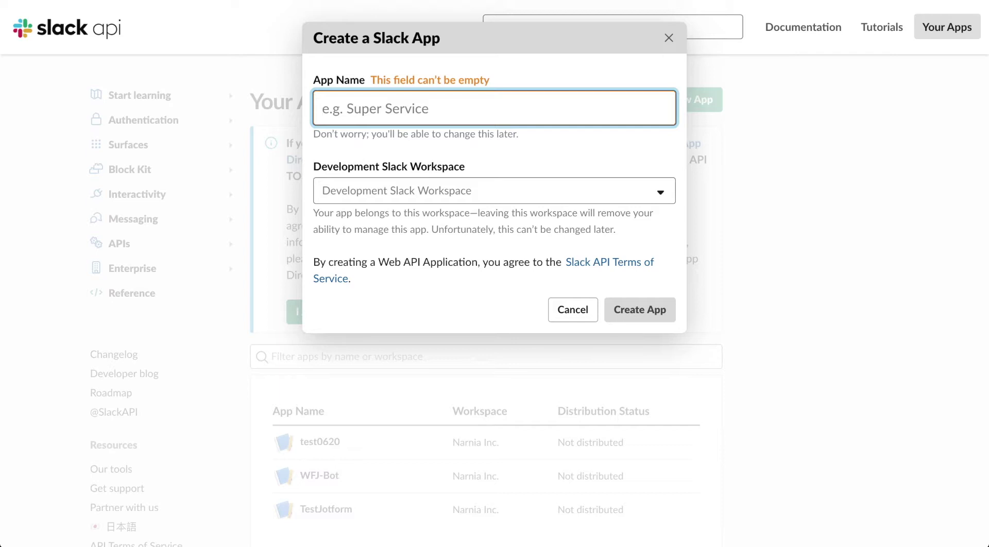
text(WF)
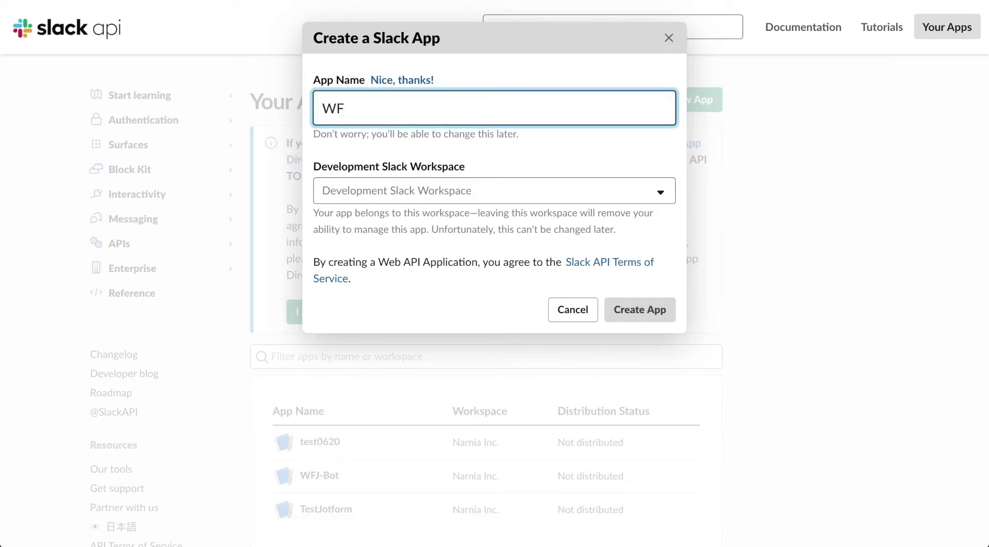
text(T_Bot)
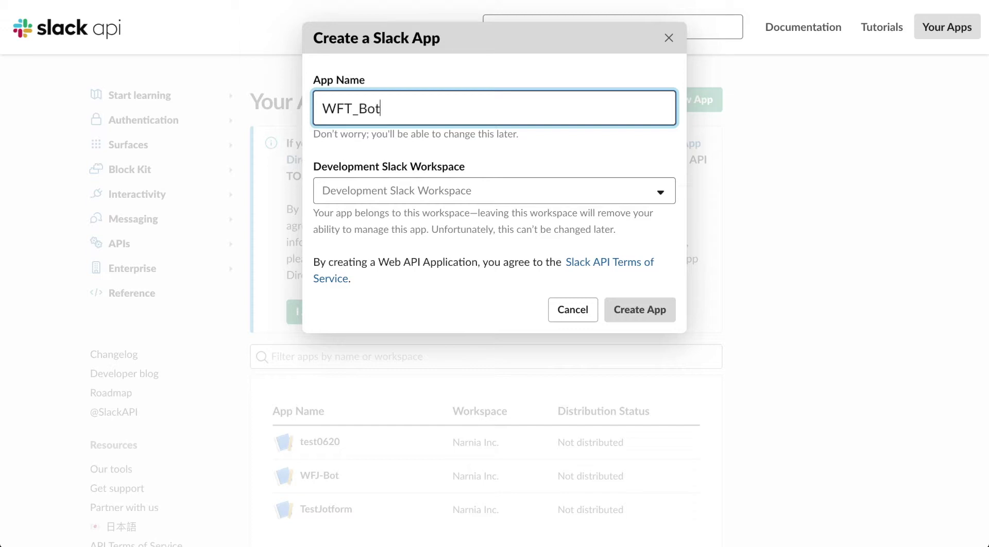
click(409, 190)
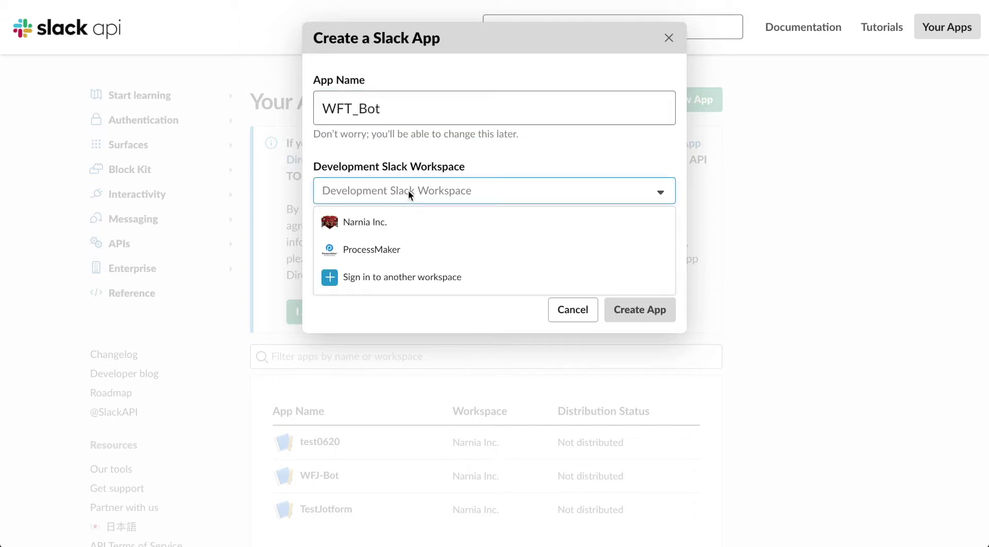
click(386, 226)
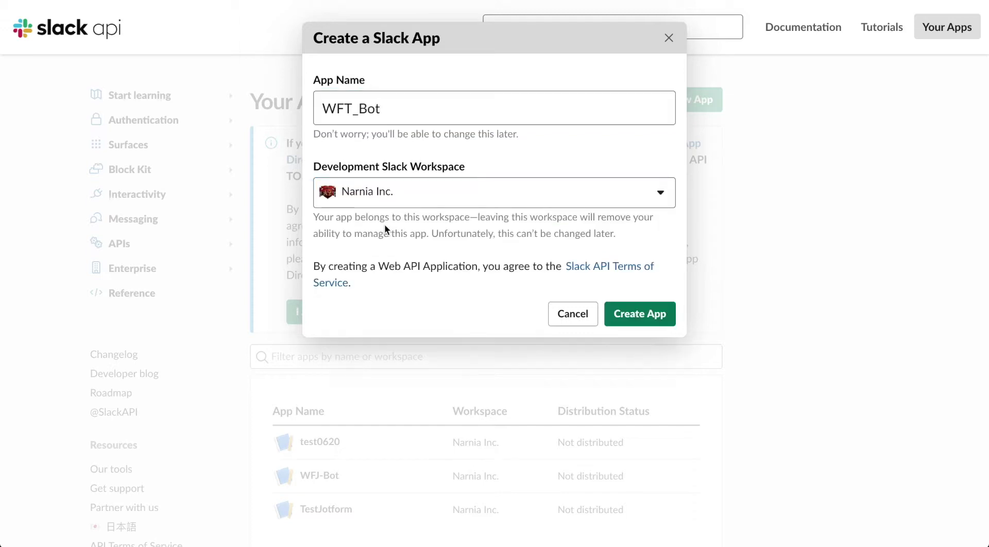
click(644, 317)
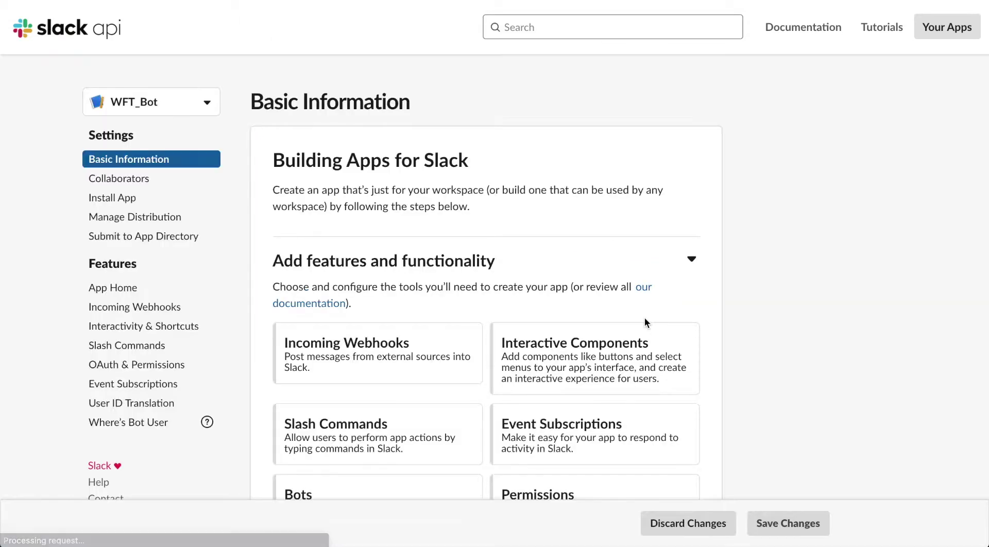
- Open WFT_Bot's Bots setup and go to Review Scopes to Add
scroll(495, 295, down, 2)
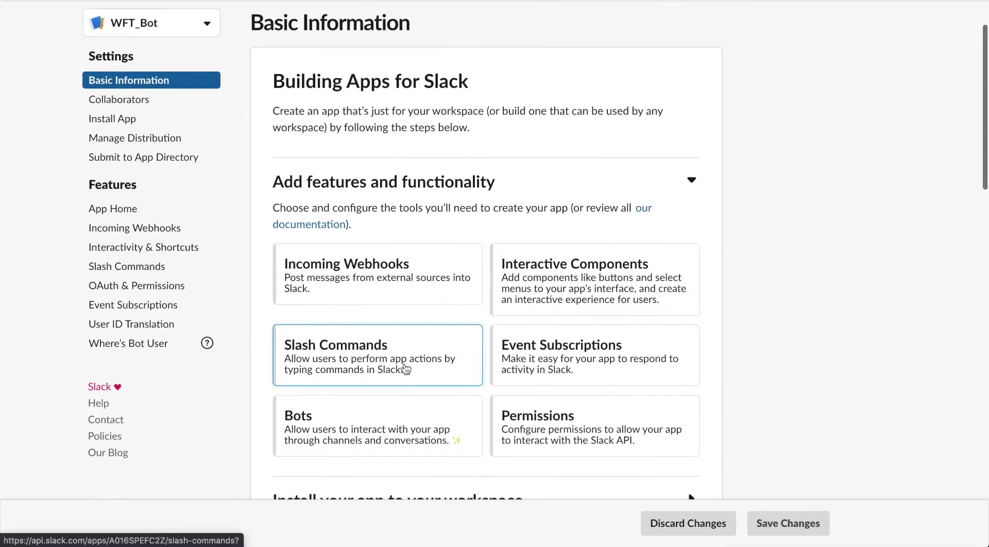
click(376, 411)
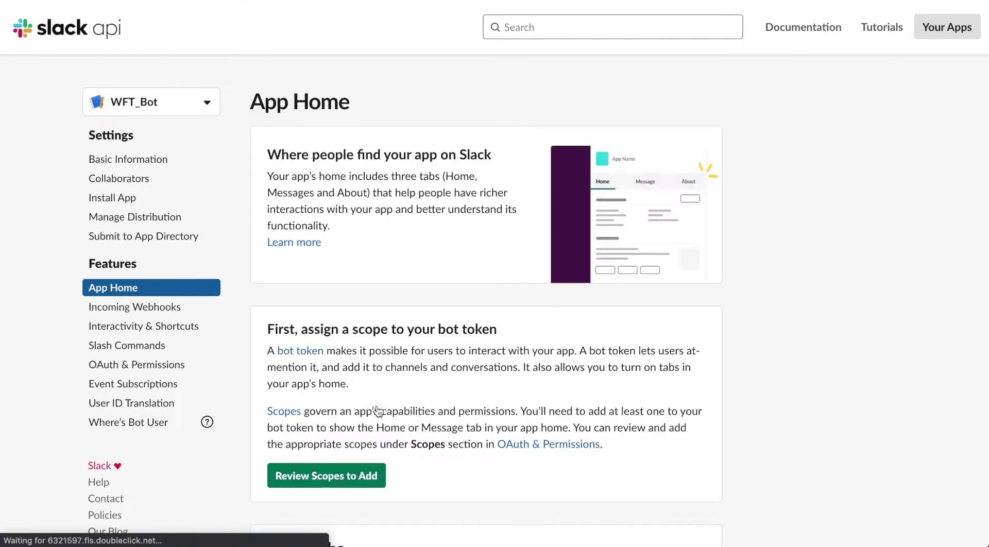
scroll(453, 332, down, 3)
scroll(452, 333, down, 3)
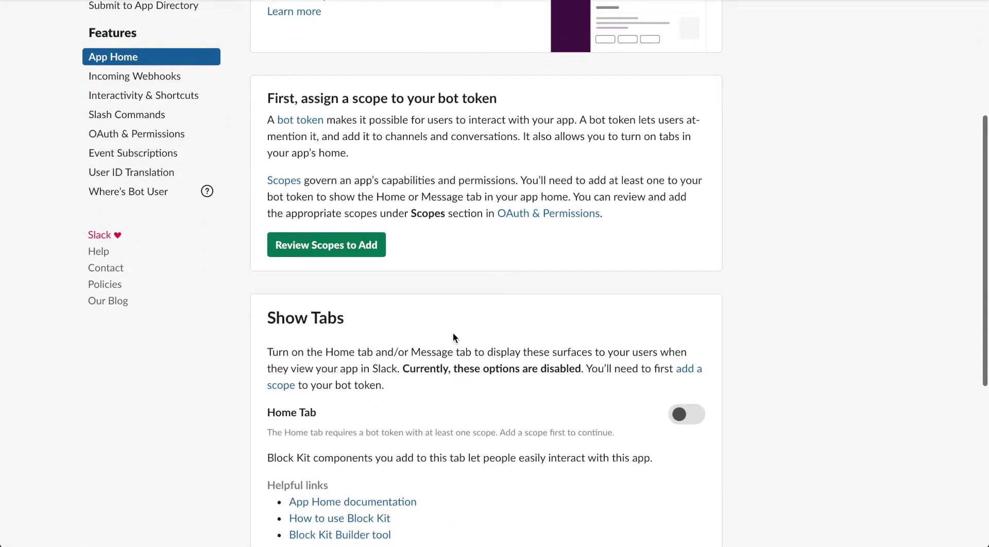
click(363, 237)
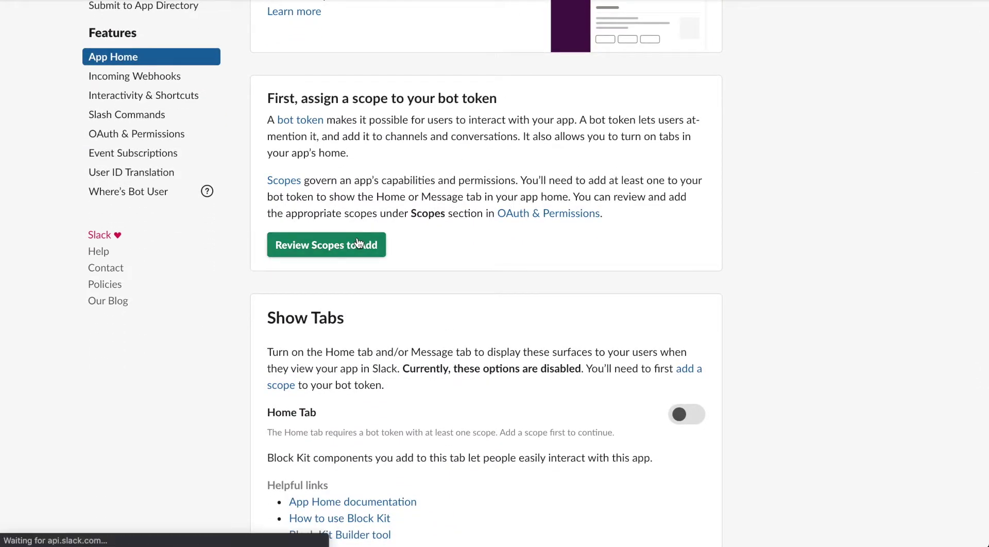
- Add chat:write as a Bot Token Scope for WFT_Bot
scroll(366, 257, down, 2)
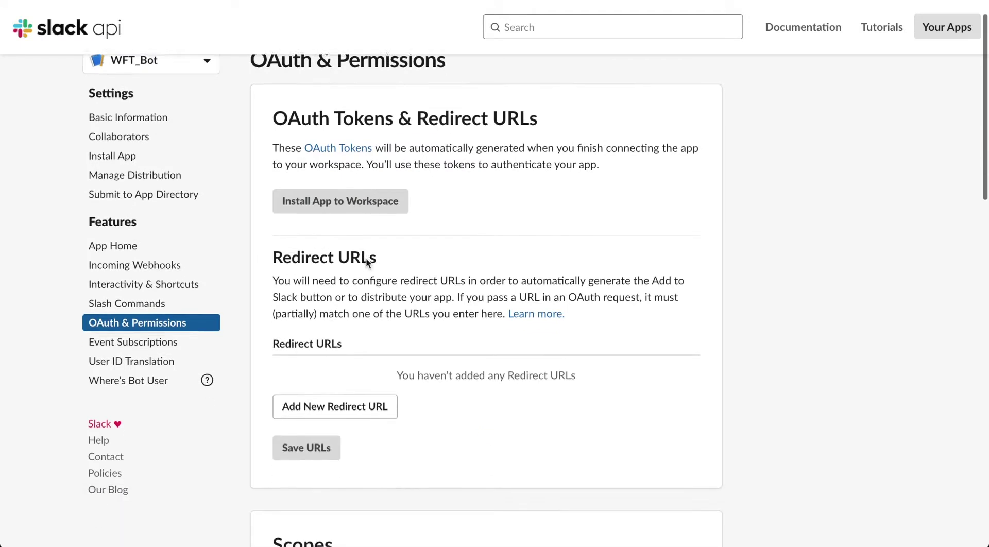
scroll(426, 283, down, 7)
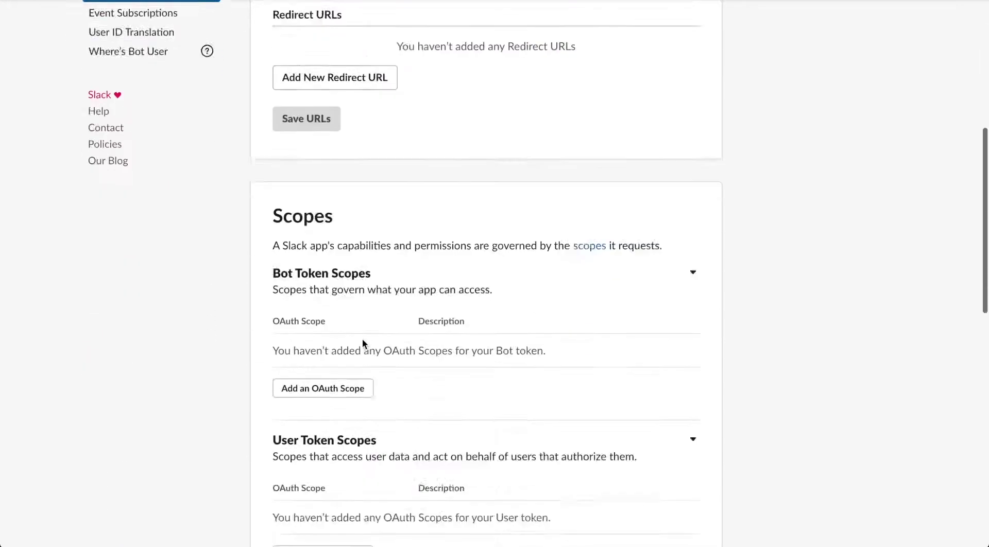
scroll(333, 307, down, 2)
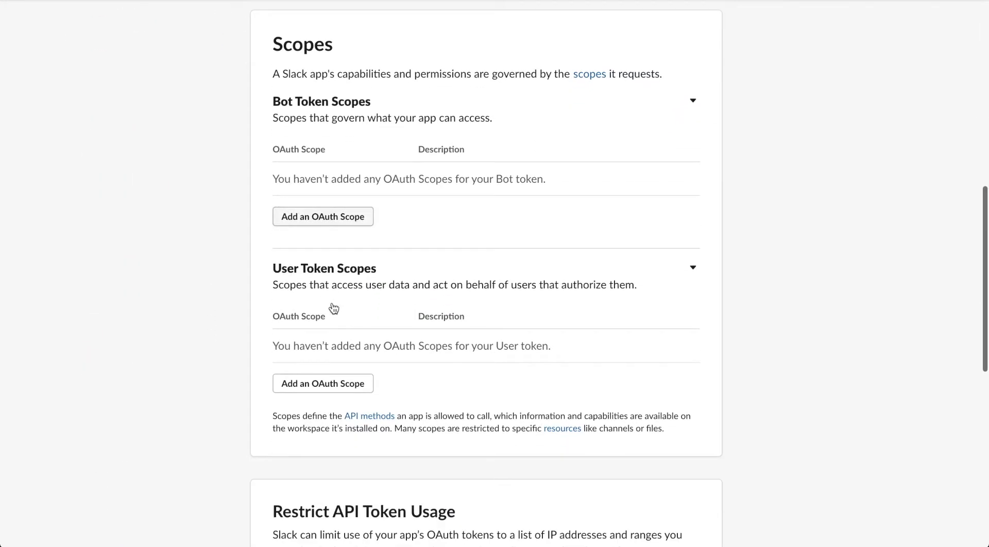
click(318, 221)
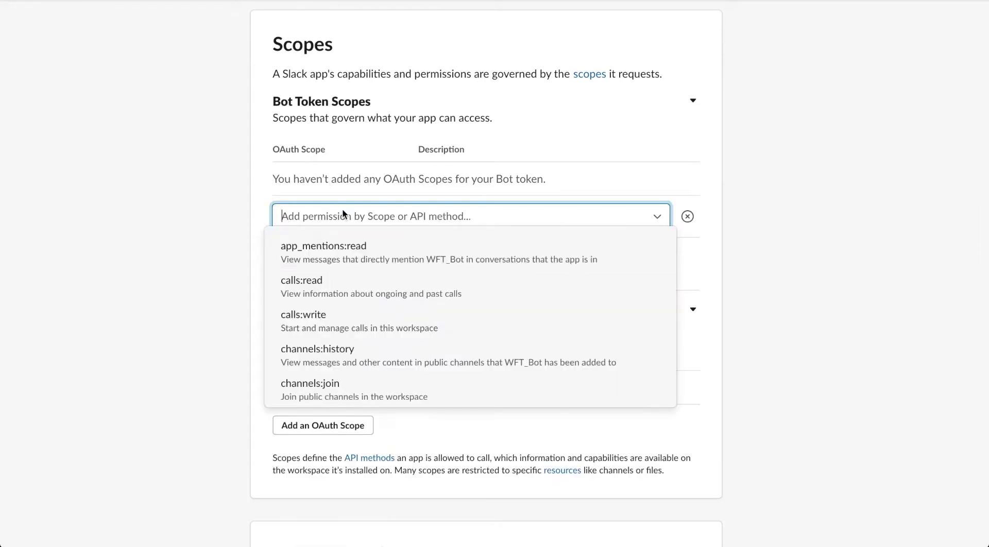
text(chat:)
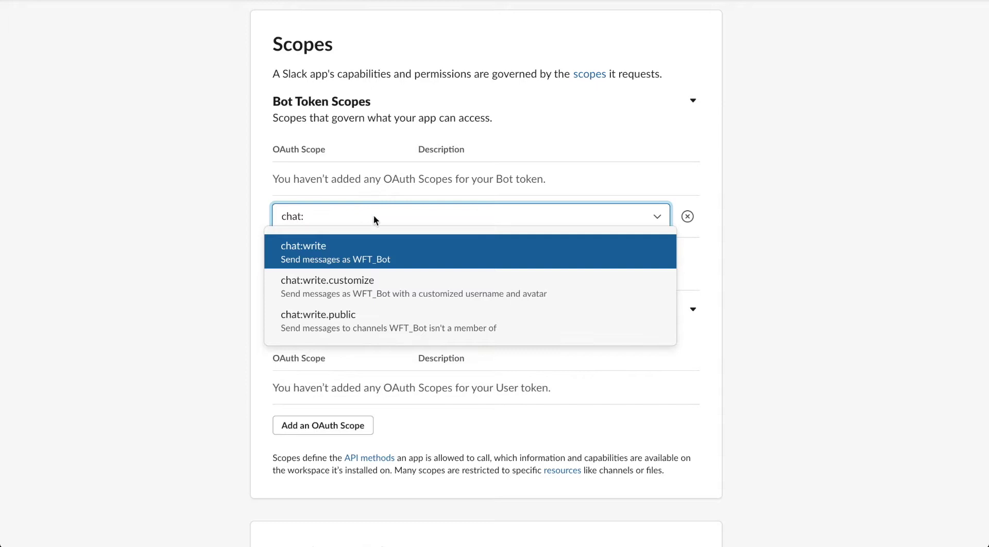
click(357, 251)
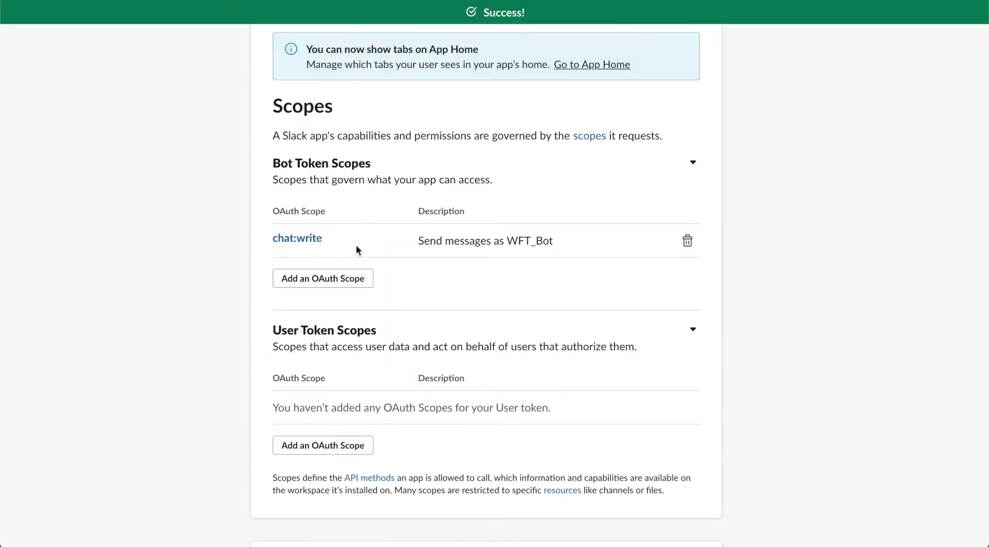
- Start installing WFT_Bot to the Narnia Inc. workspace
scroll(356, 245, down, 8)
scroll(358, 251, up, 10)
click(357, 251)
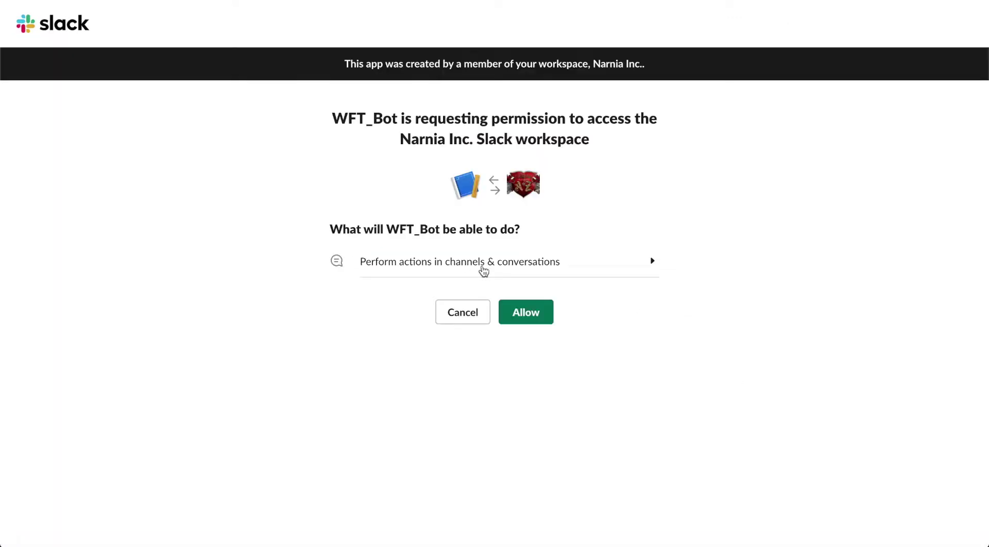
- Allow WFT_Bot into Narnia Inc., copy its Bot User OAuth Access Token, and return to the workflow form
click(530, 318)
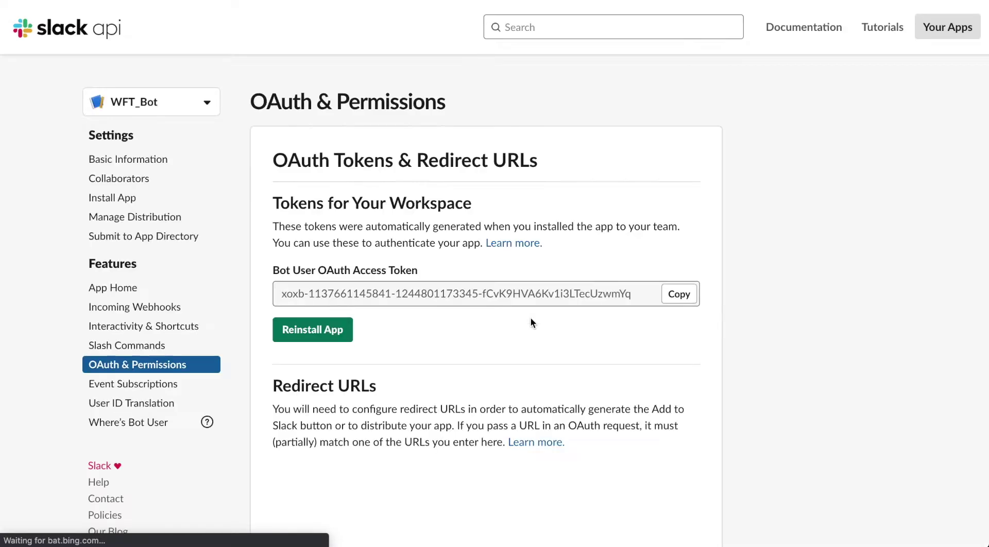
click(684, 296)
key(super+Tab)
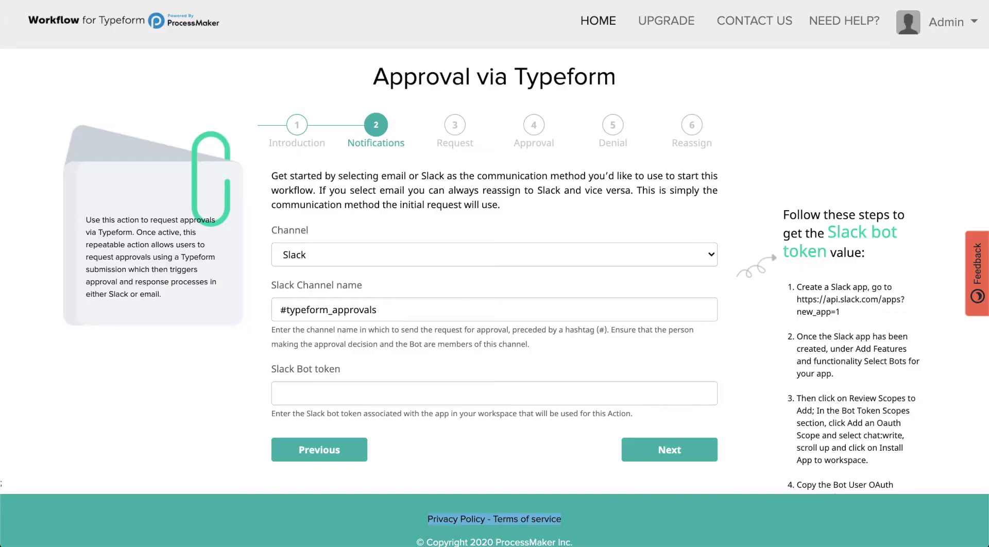
- Paste the copied token into Slack Bot token and advance to the Request step
click(353, 392)
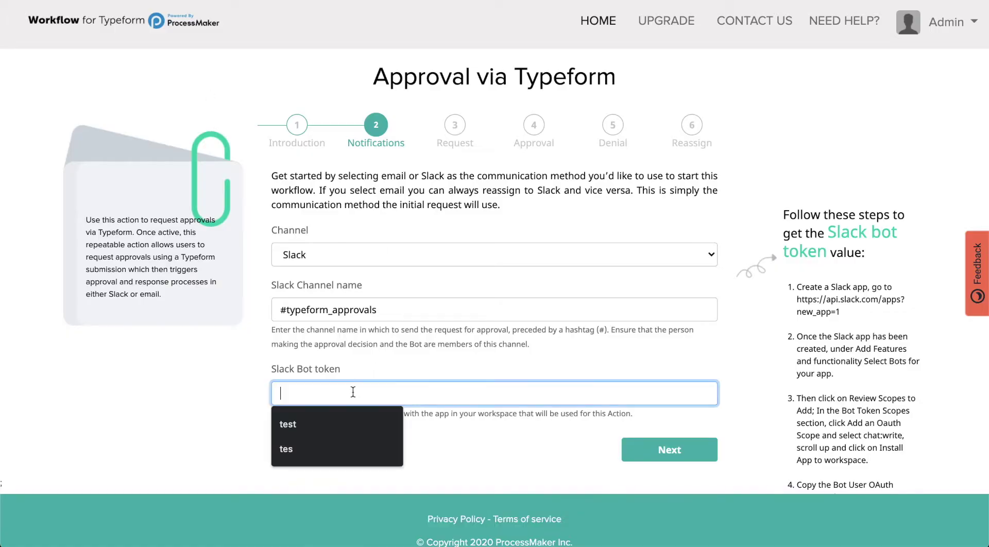
key(super+v)
click(675, 455)
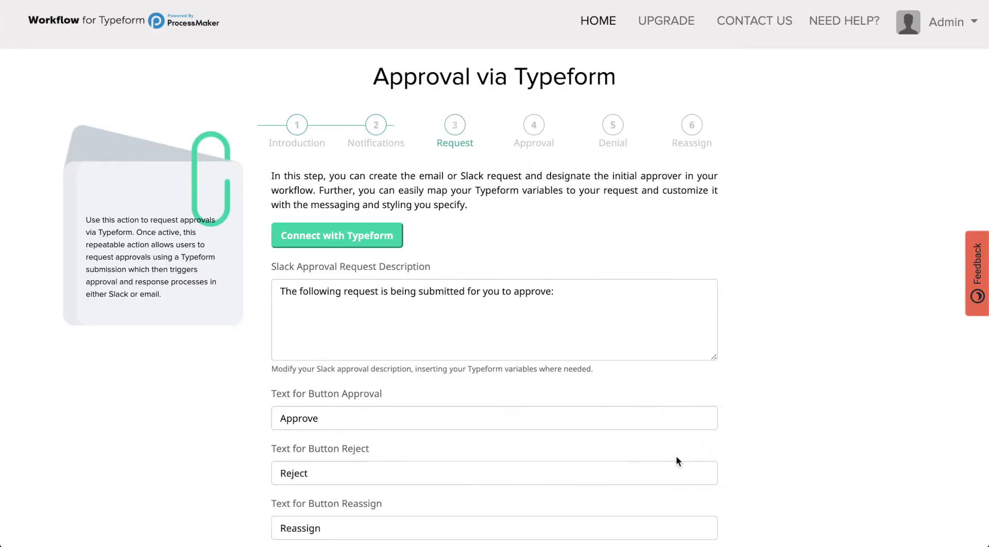
- Connect Typeform's Purchase Request Form with all its fields selected into the approval description
click(601, 293)
click(378, 238)
click(591, 202)
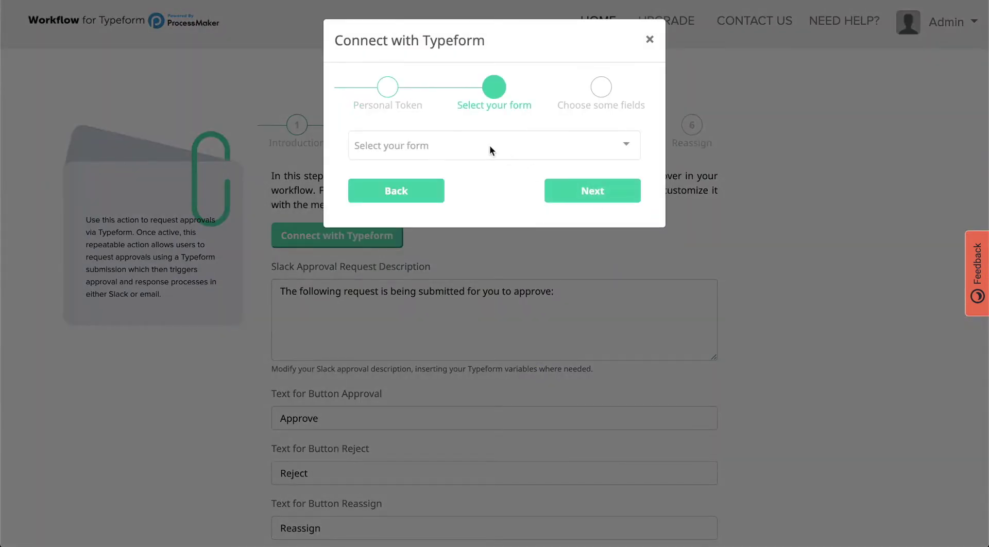
click(490, 144)
click(472, 199)
click(468, 149)
click(465, 175)
click(566, 198)
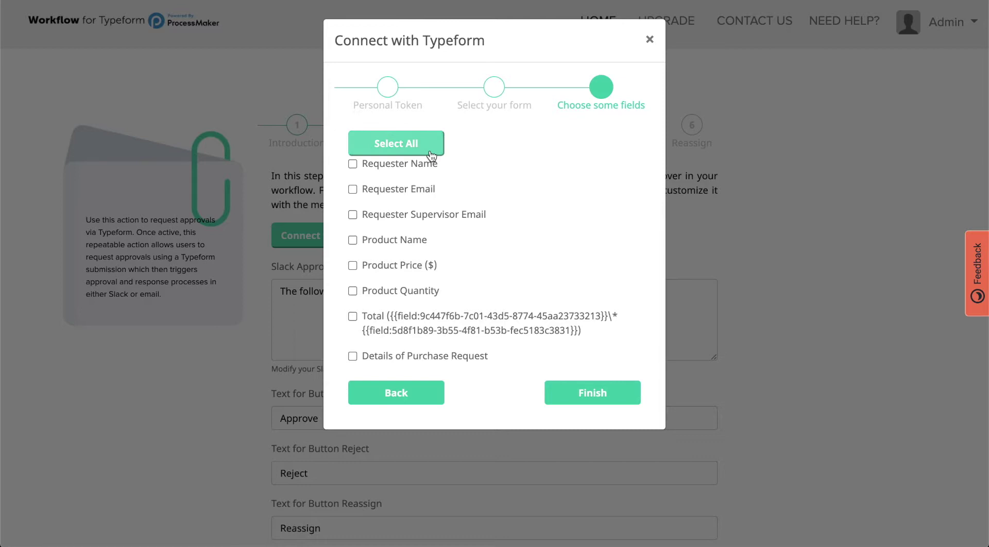
click(431, 152)
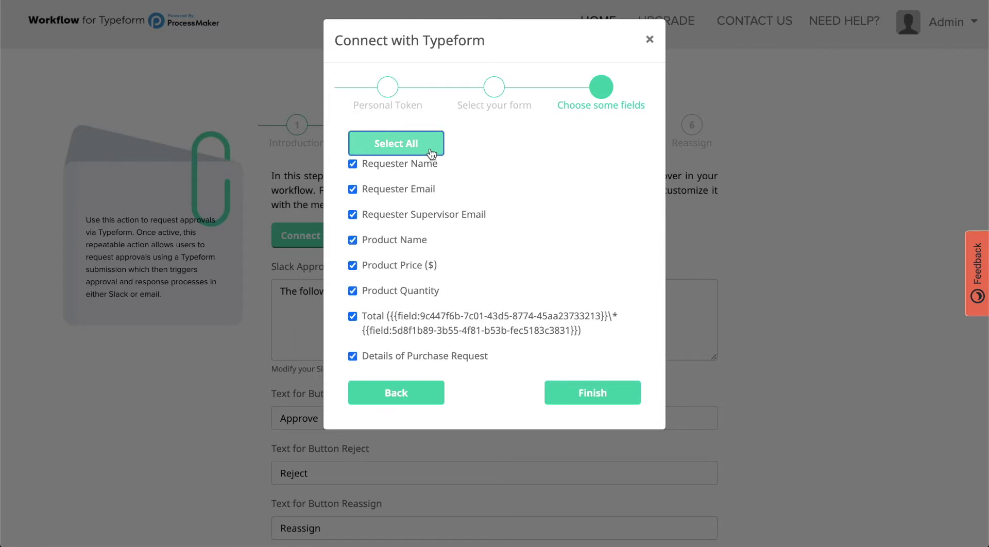
click(576, 402)
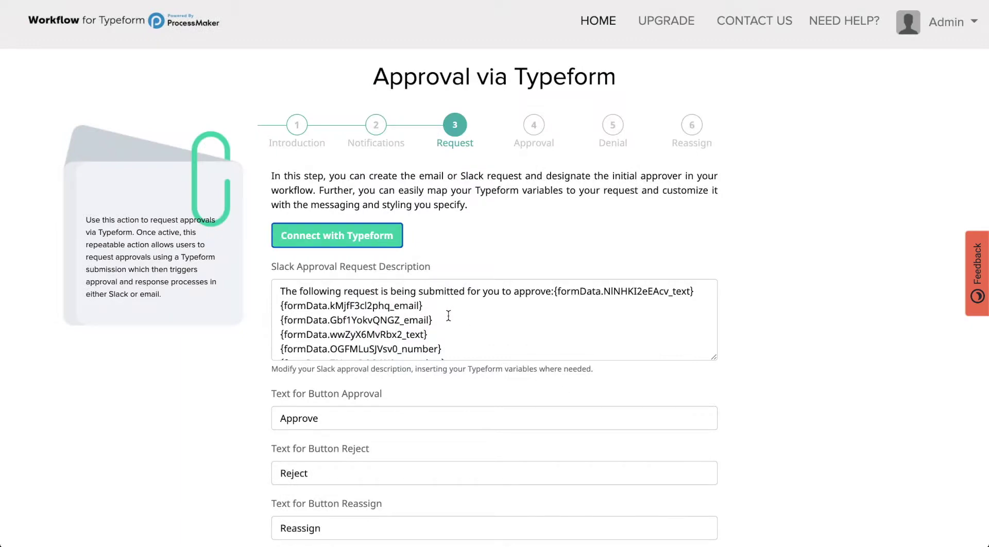
- Replace the description's variables with the eight labelled lines copied from VS Code
scroll(448, 315, down, 2)
scroll(449, 315, up, 2)
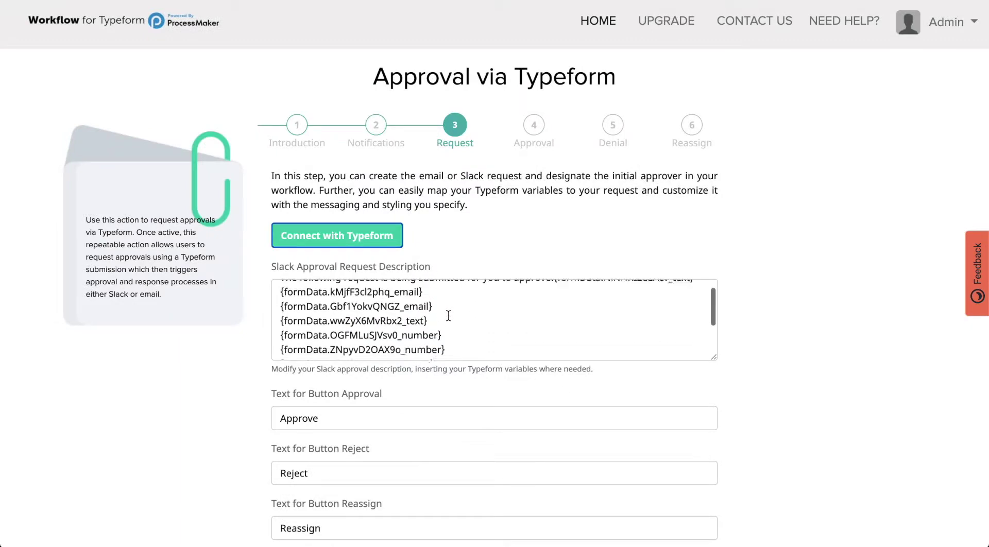
click(554, 291)
key(Return)
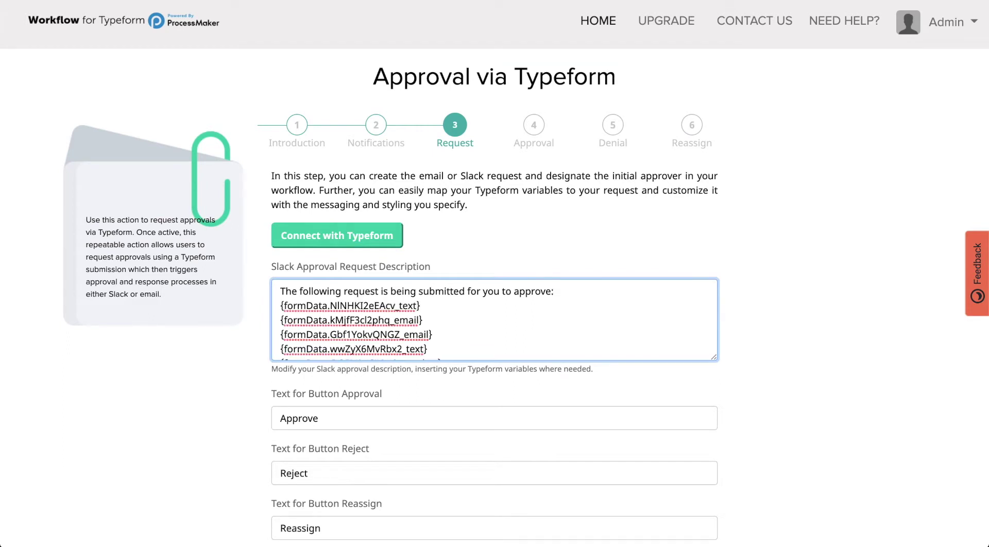
key(shift+Down)
key(shift+Down)
key(shift+Down)
key(shift+Down)
key(shift+Down)
key(shift+Down)
key(shift+Down)
key(shift+Down)
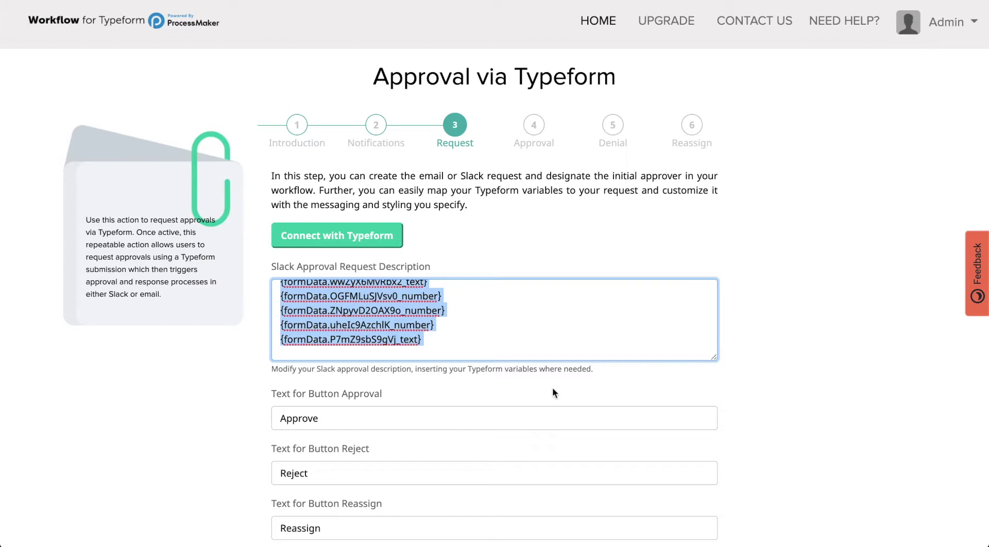
key(super+Tab)
key(super+Tab)
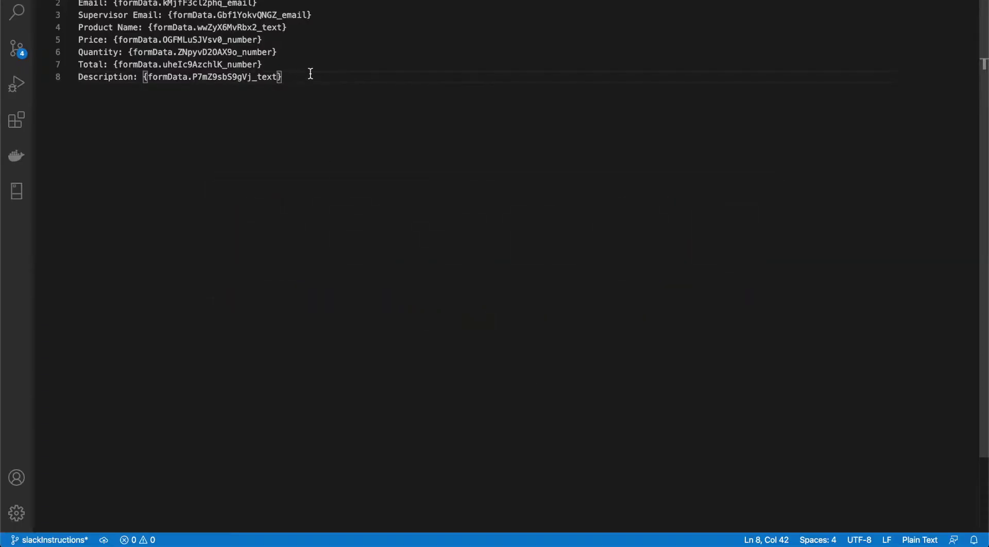
drag(305, 76, 49, 3)
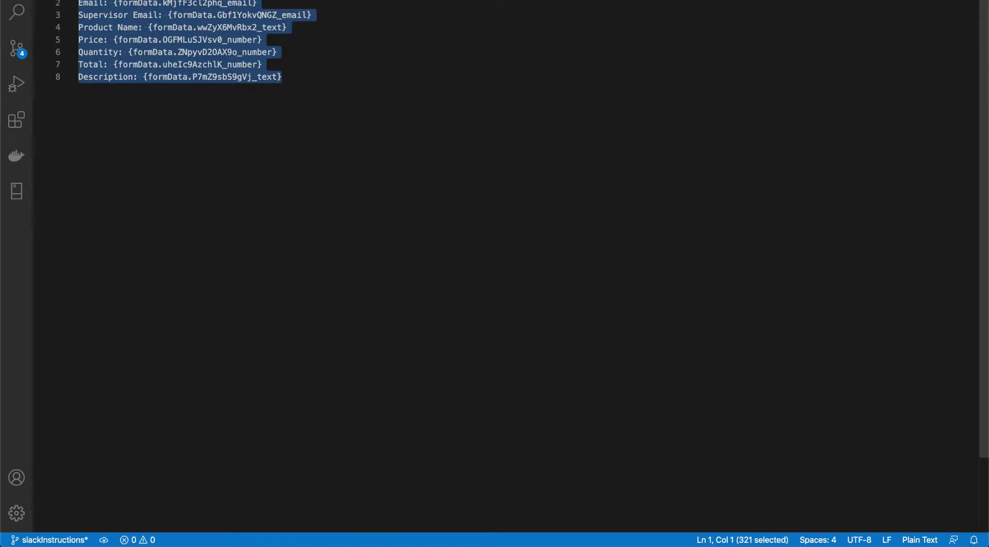
key(super+Tab)
scroll(336, 313, up, 5)
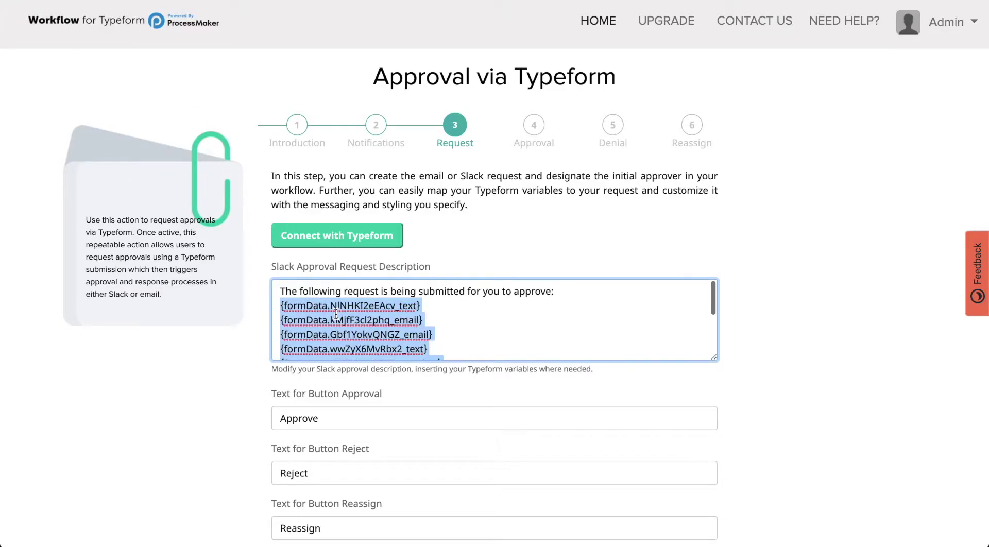
key(super+v)
- Set Requester Email Address to {formData.kMjfF3cl2phq_email}
scroll(335, 313, up, 3)
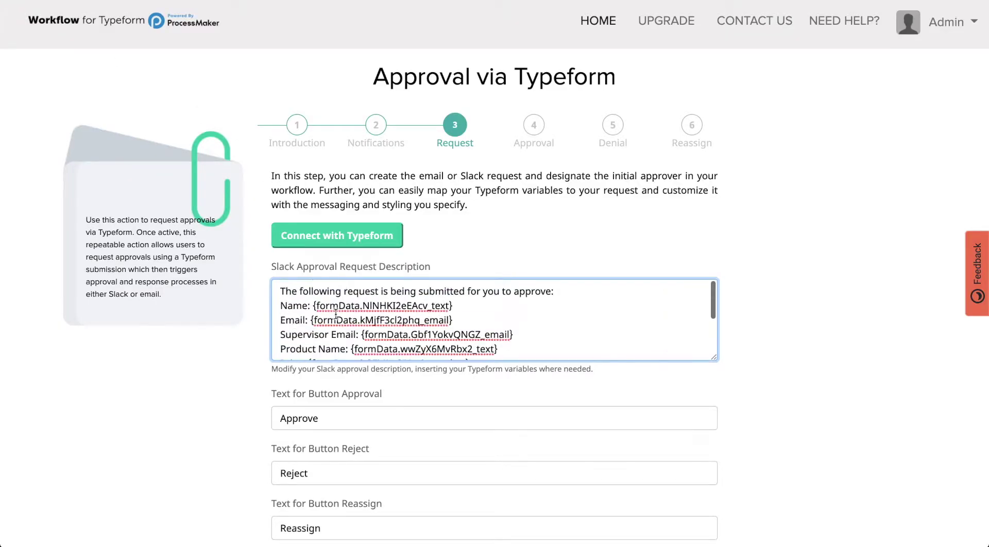
scroll(336, 314, down, 3)
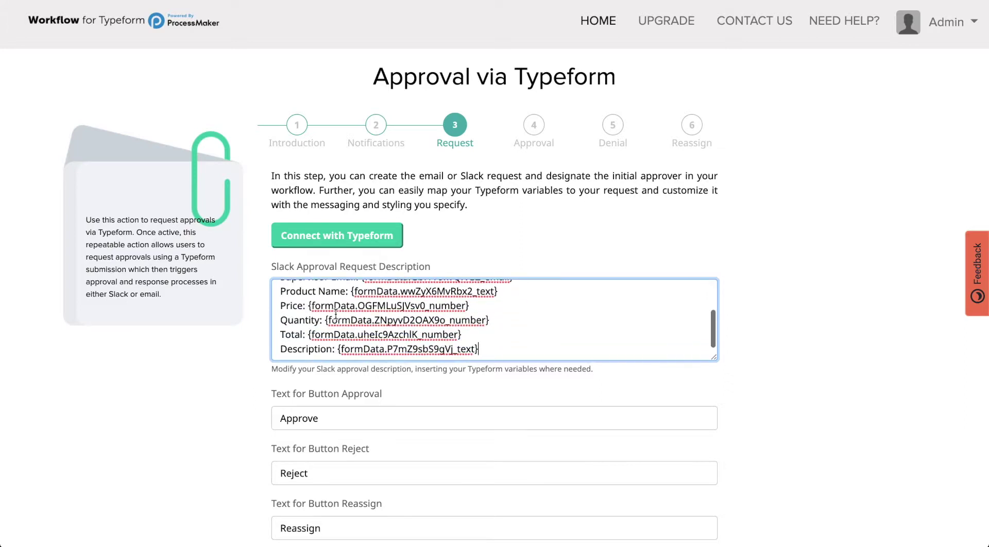
scroll(372, 395, down, 3)
scroll(372, 390, down, 2)
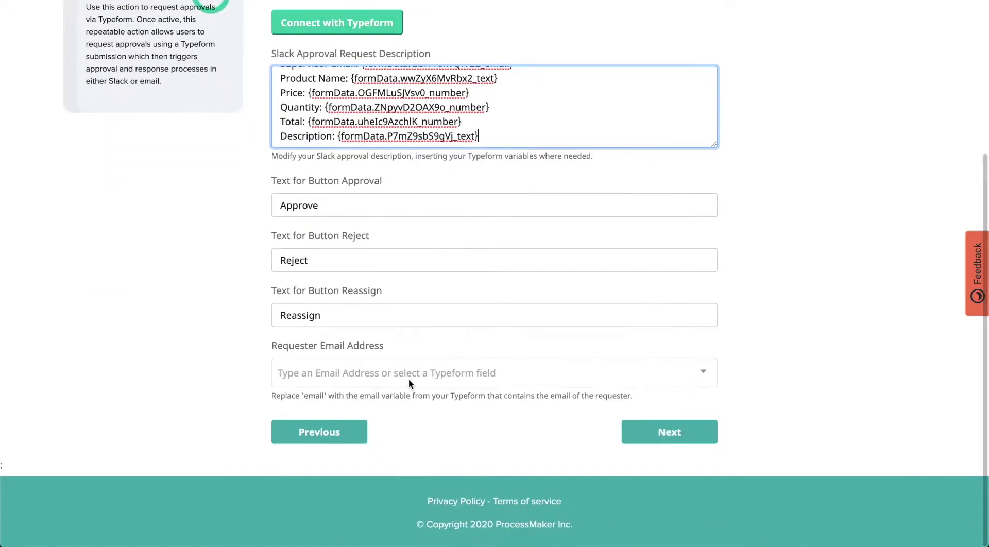
click(368, 208)
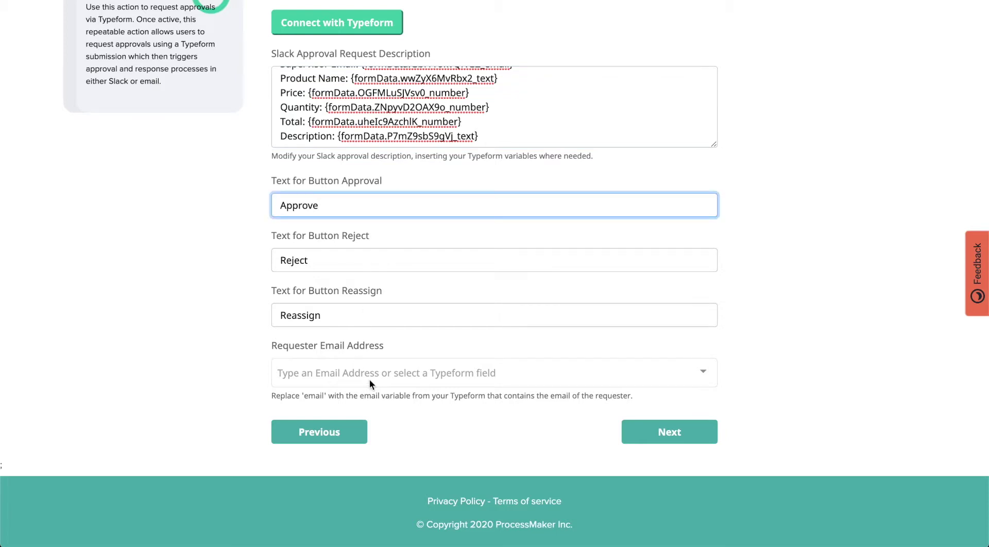
click(421, 381)
click(405, 324)
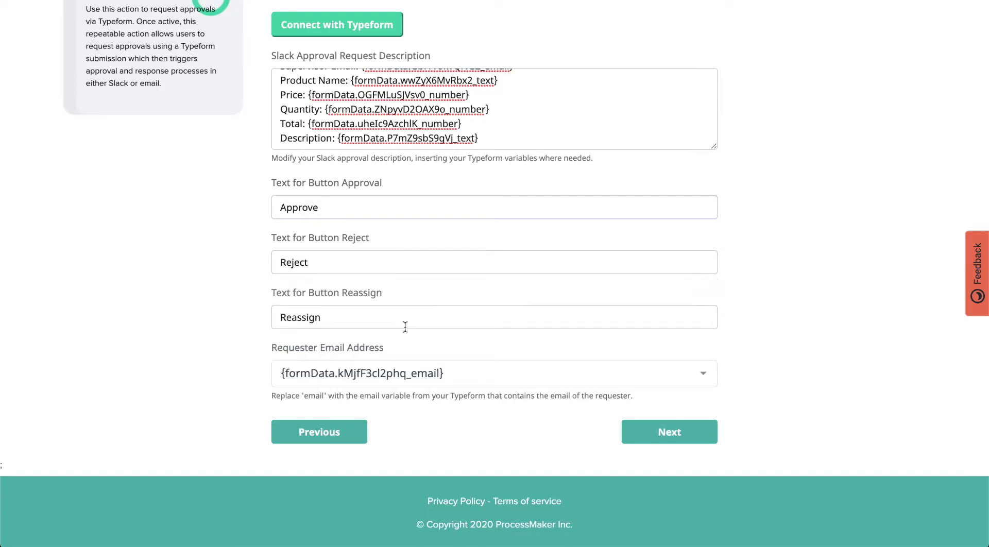
- Advance through the Approval, Denial and Reassign steps
click(657, 441)
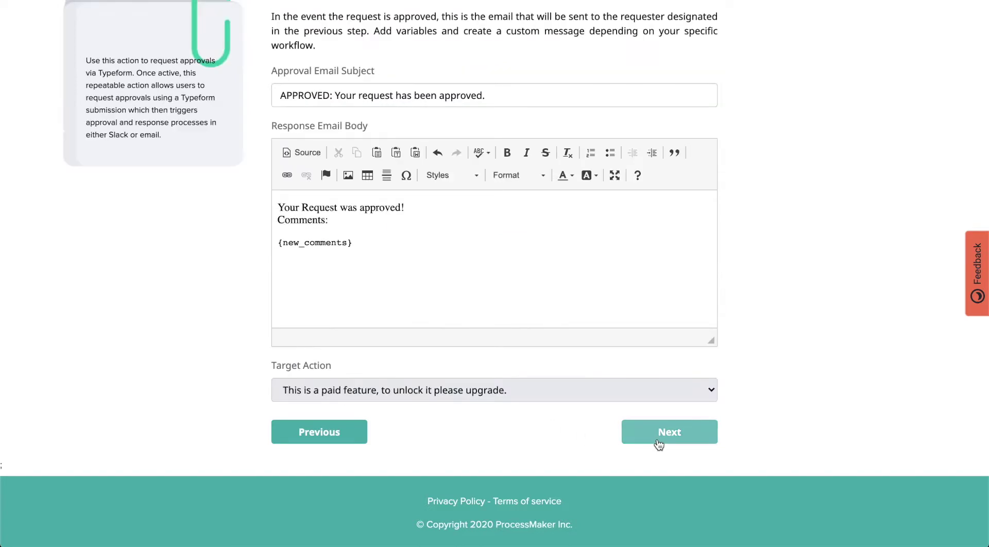
click(658, 442)
click(657, 438)
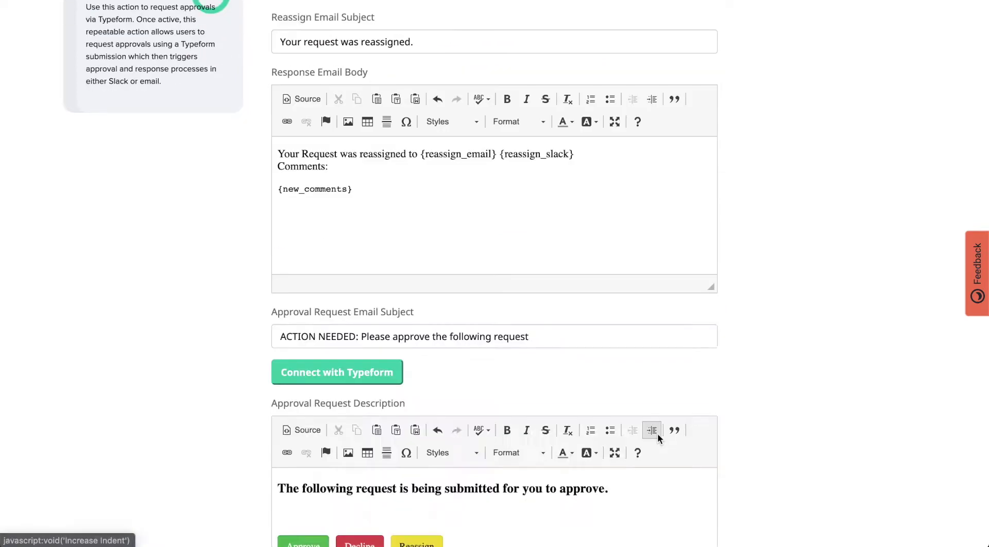
- Paste the labelled Typeform fields into the Approval Request Description and create the action
scroll(551, 319, down, 1)
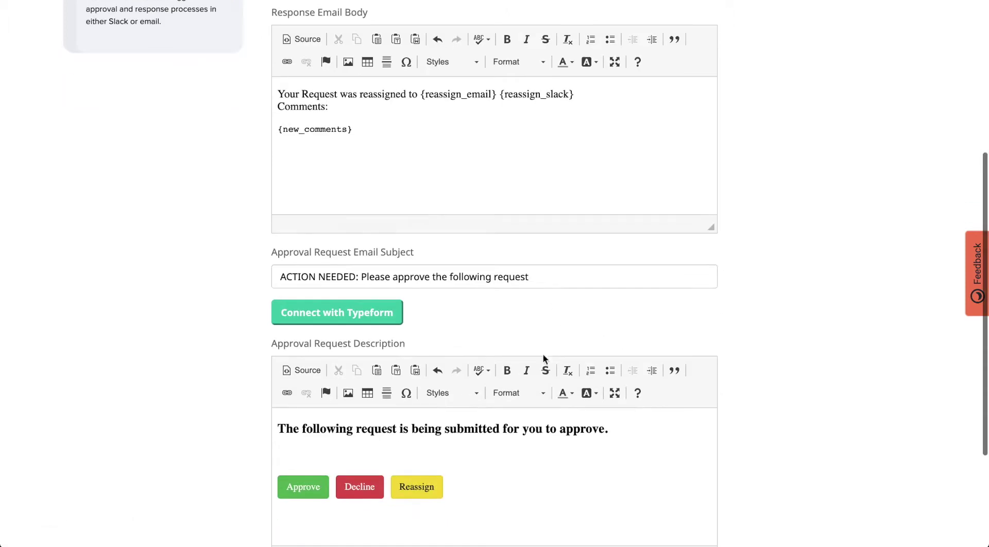
click(389, 448)
text(Name: {formData.NNHd32dEAc_text} Email: {formData.Mj8F5c2phq_email} Supervisor Email: {formData.GbFIYokVQNGZ_email} Product Name: {formData.wwZyX6MvRbx2_text} Price: {formData.OGFMLuSJVsv0_number} Quantity: {formData.ZNpyvD2OAX9o_number} Total: {formData.uheIc9AzchlK_number} Description: {formData.P7mZ9sbS9gVj_text})
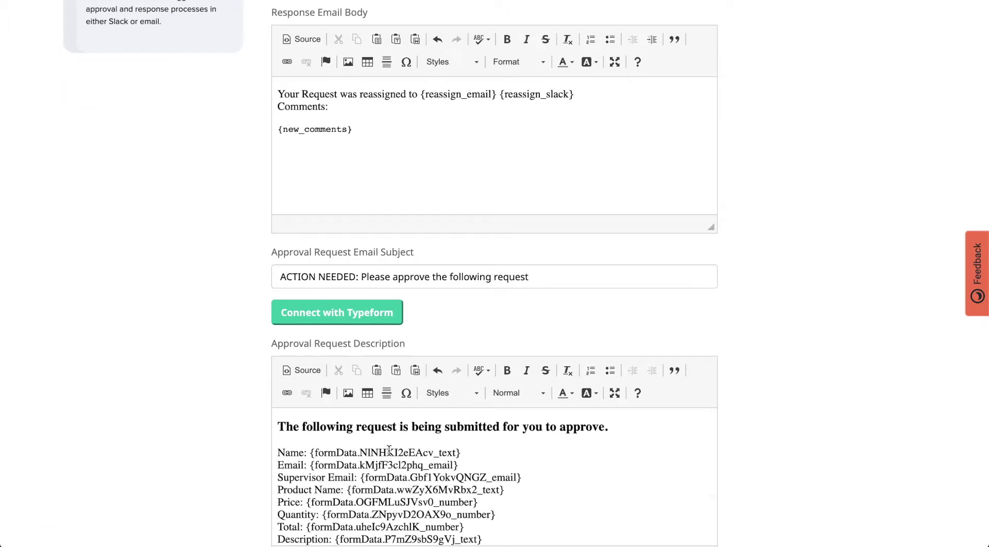
scroll(389, 450, down, 1)
scroll(389, 451, up, 5)
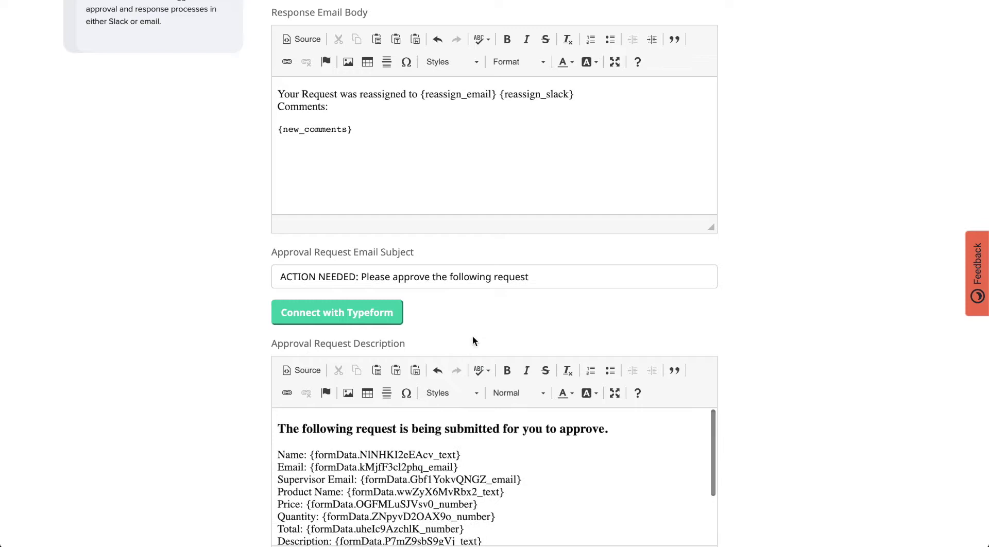
scroll(476, 329, up, 1)
scroll(480, 323, up, 2)
scroll(480, 324, down, 6)
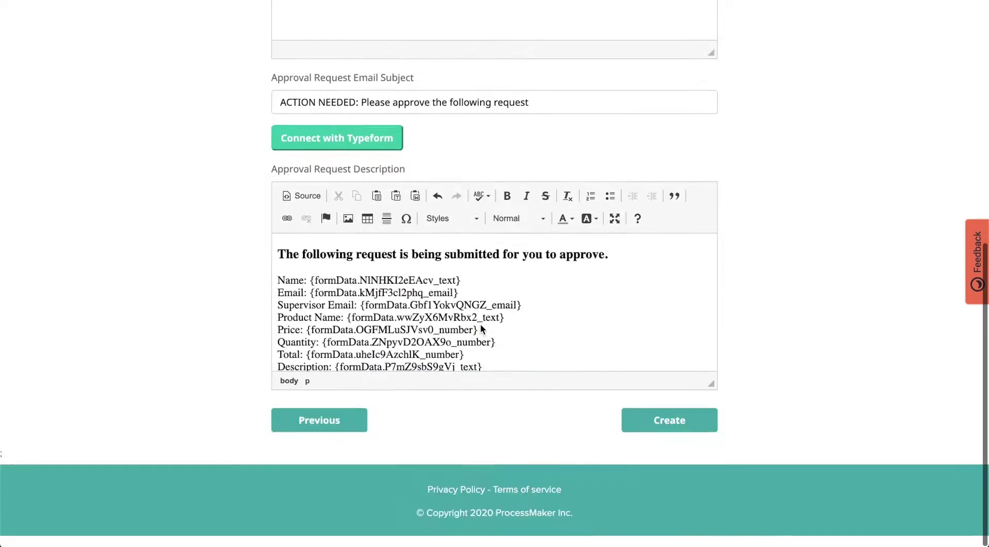
click(650, 432)
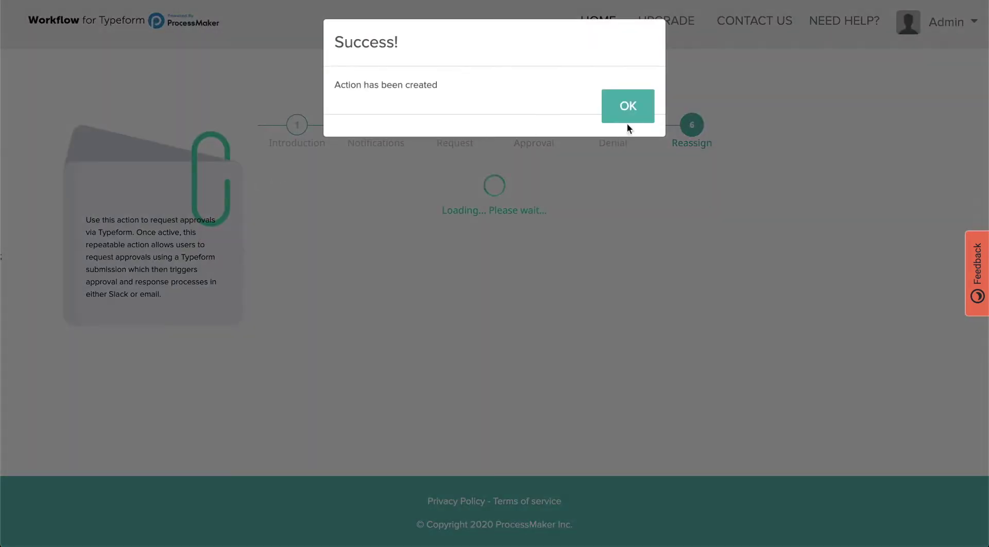
- Dismiss the success message, copy the Receiver Webhook URL, and switch to Slack
click(627, 118)
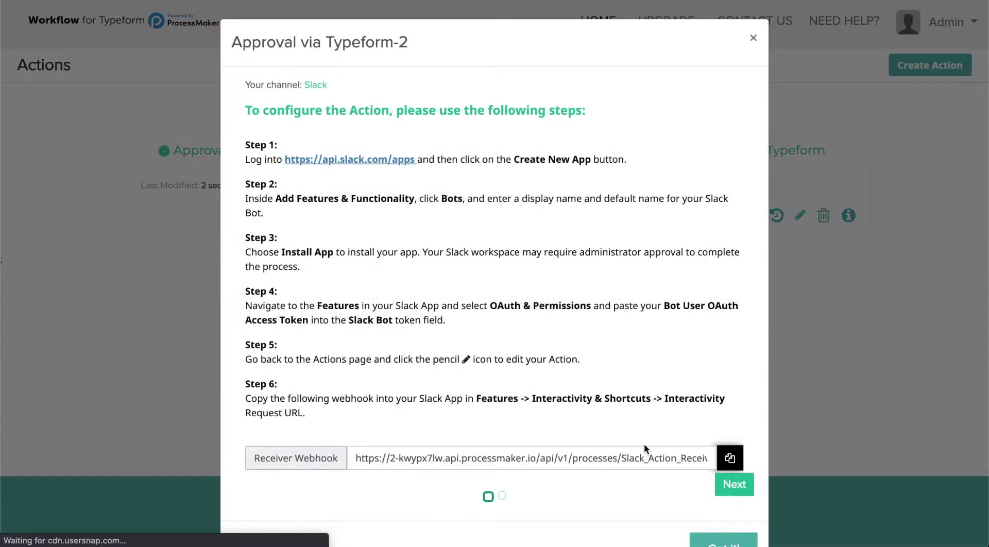
click(729, 458)
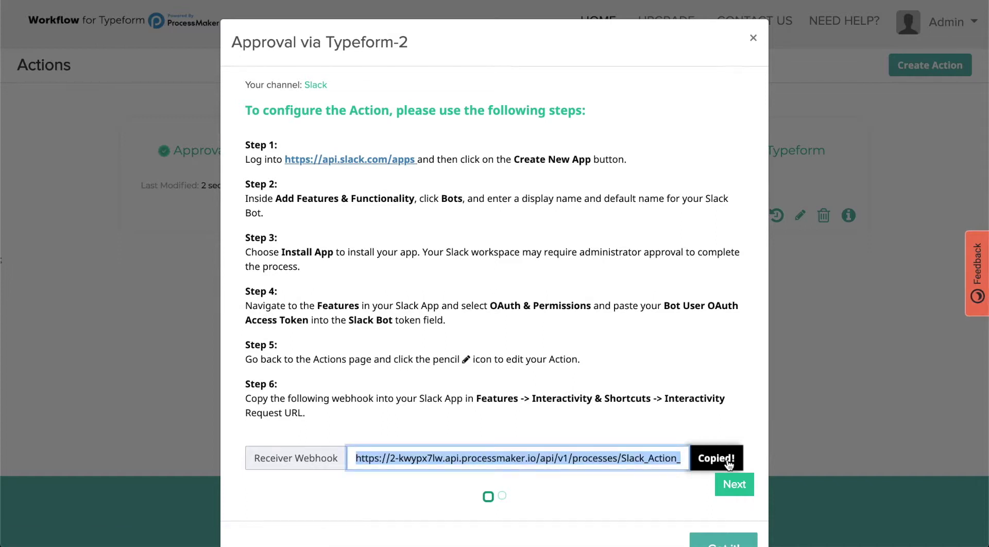
drag(474, 398, 570, 423)
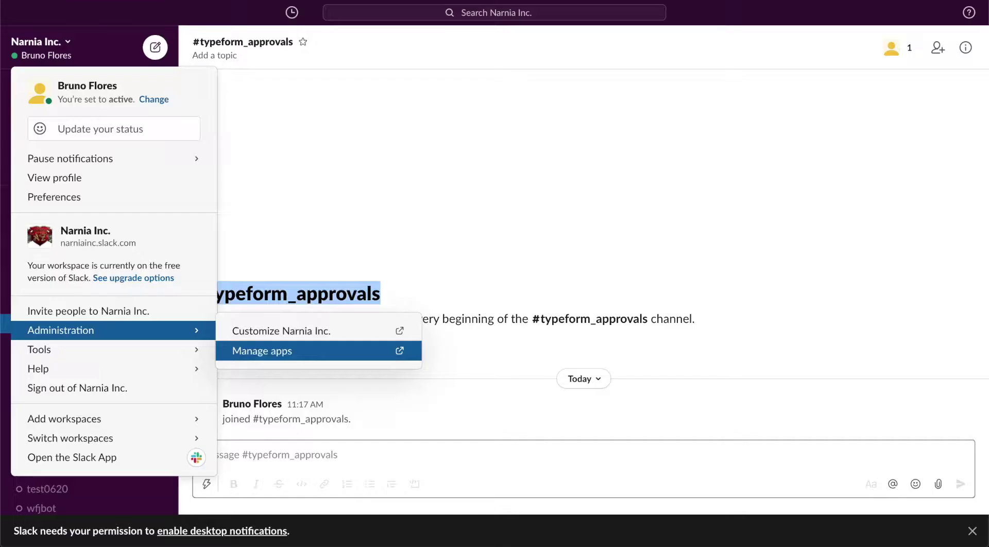
key(Escape)
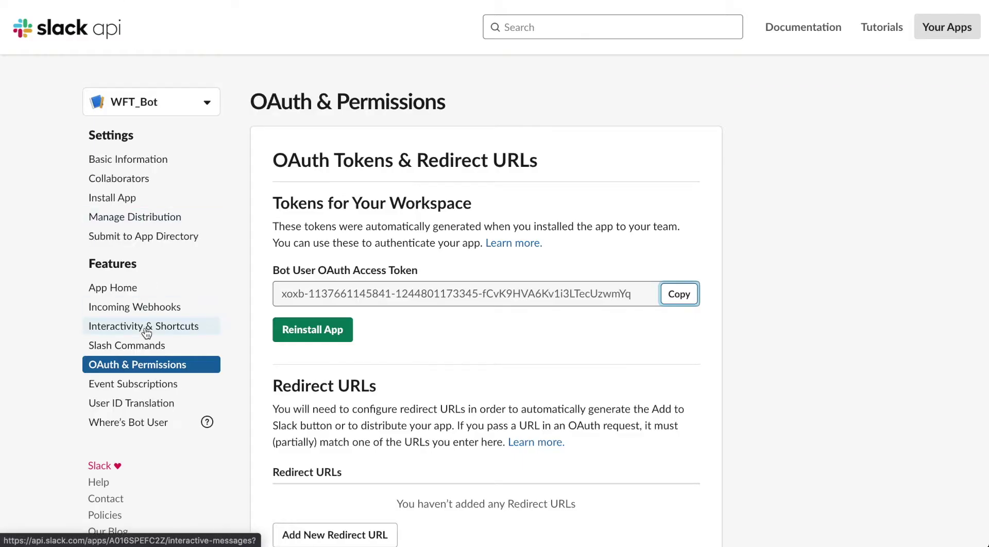
- Turn on WFT_Bot interactivity and save the ProcessMaker webhook as its Request URL
click(146, 330)
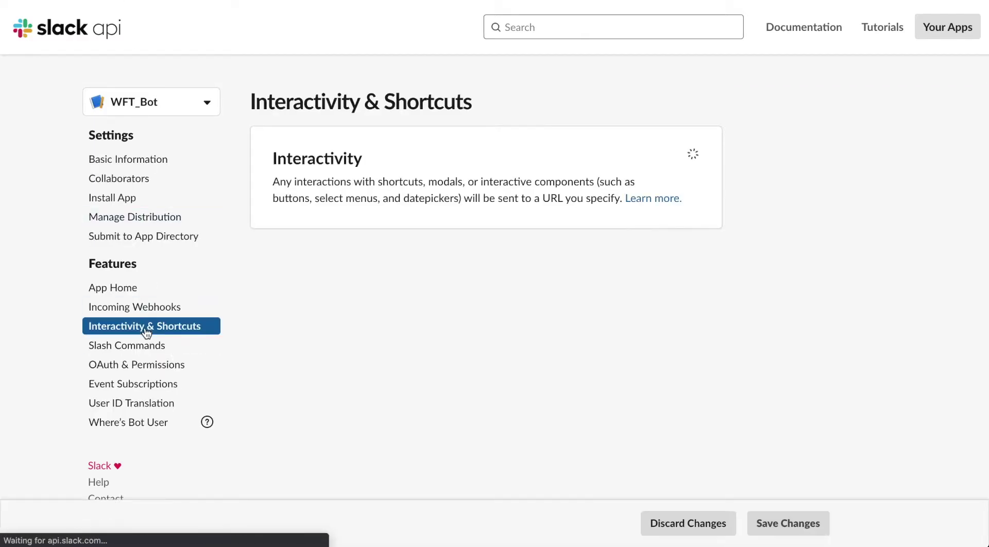
click(670, 162)
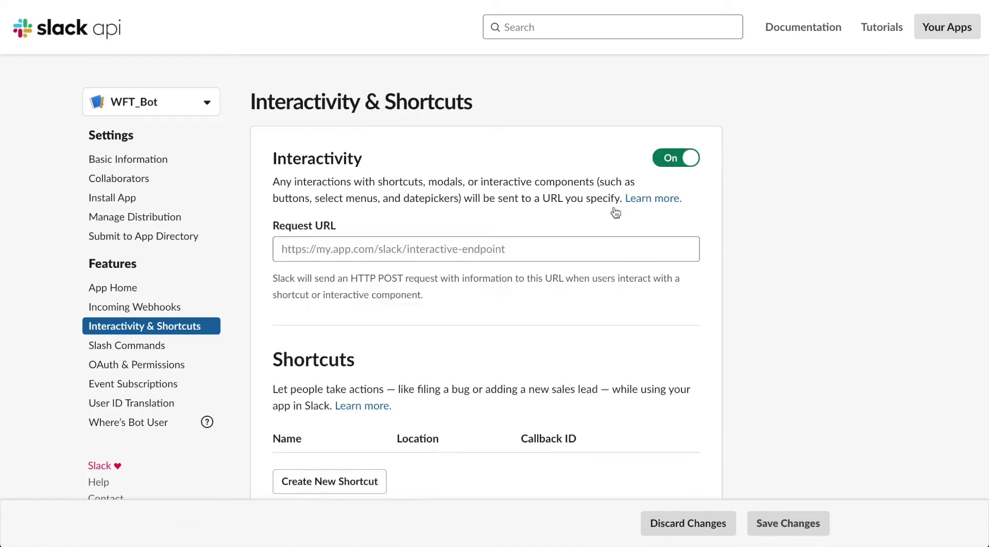
click(427, 254)
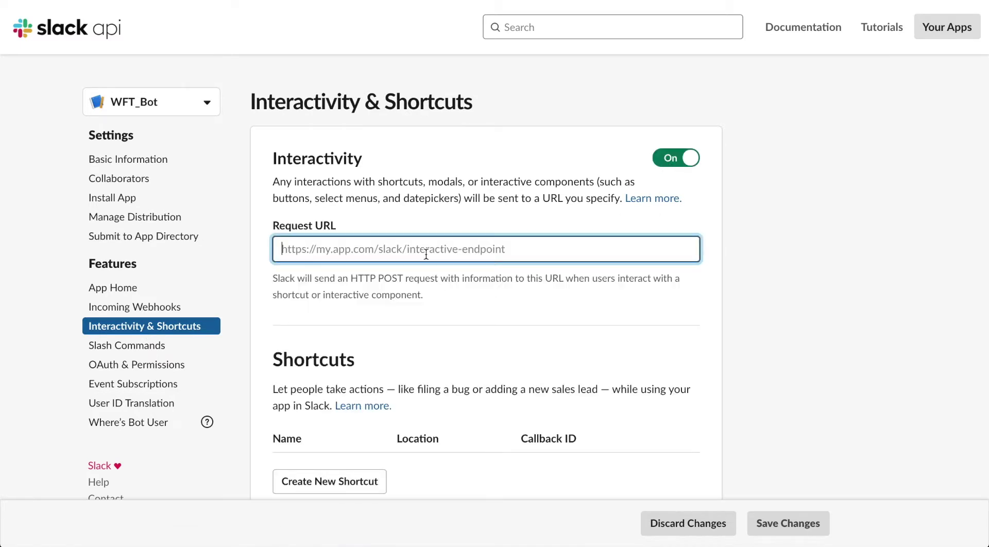
key(ctrl+v)
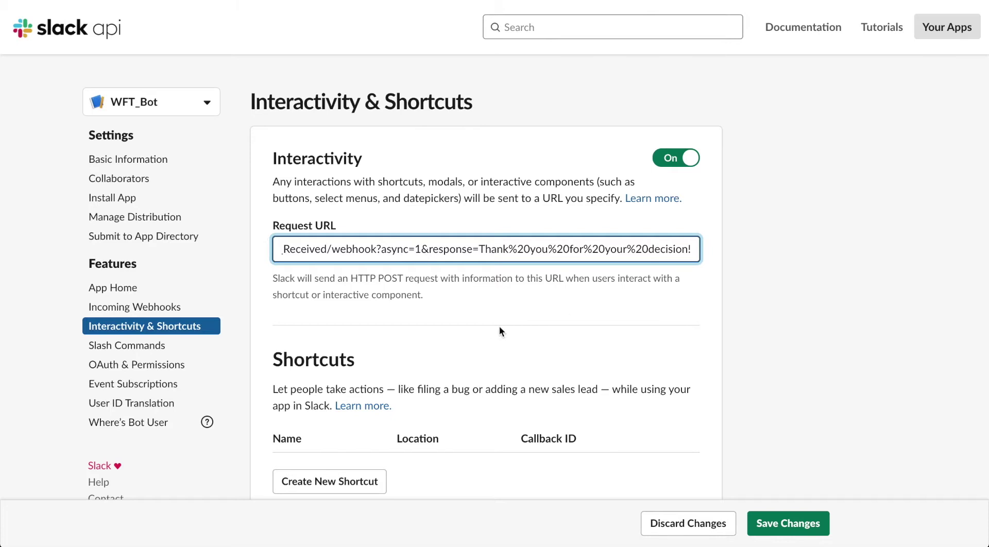
scroll(499, 326, down, 5)
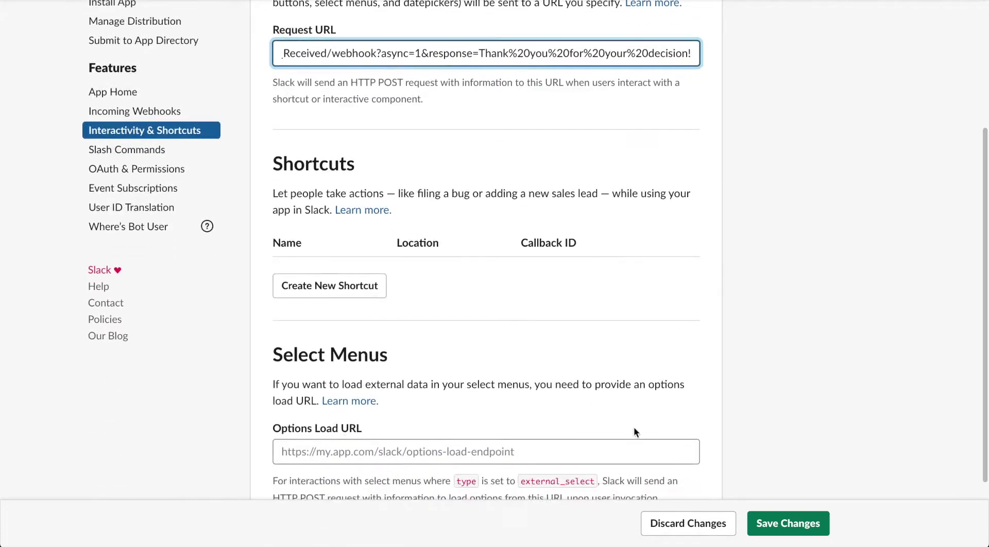
click(766, 524)
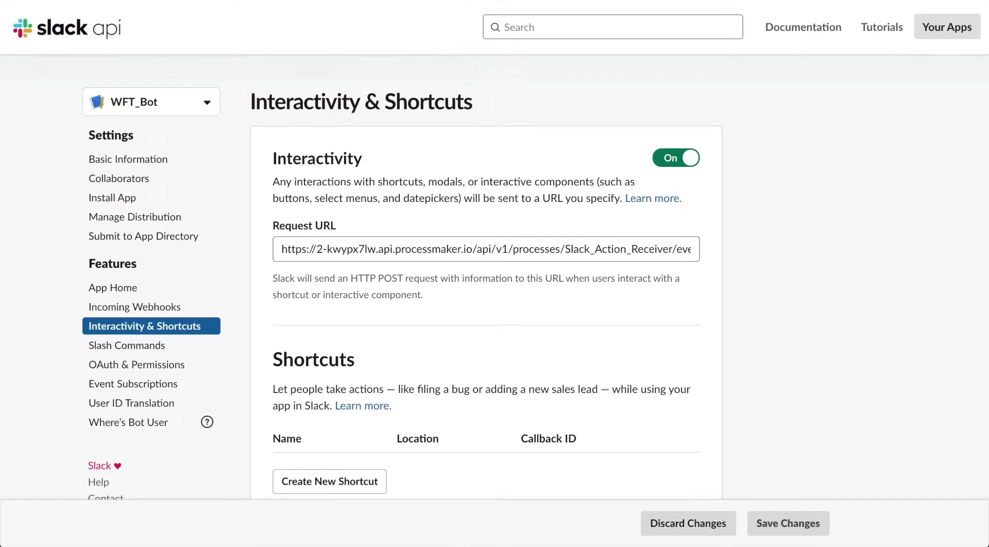
key(ctrl+Tab)
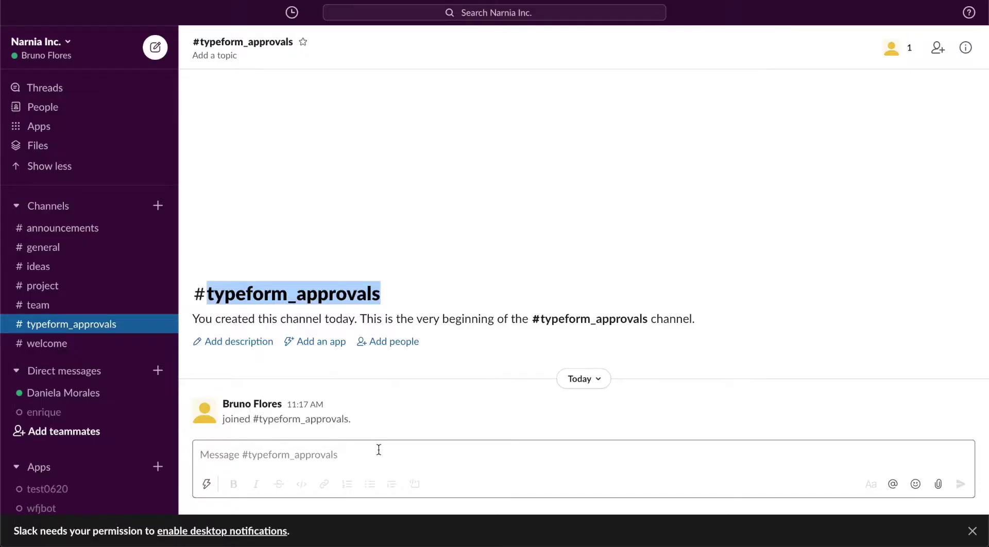
- Add the WFT_Bot app to the #typeform_approvals Slack channel
click(379, 450)
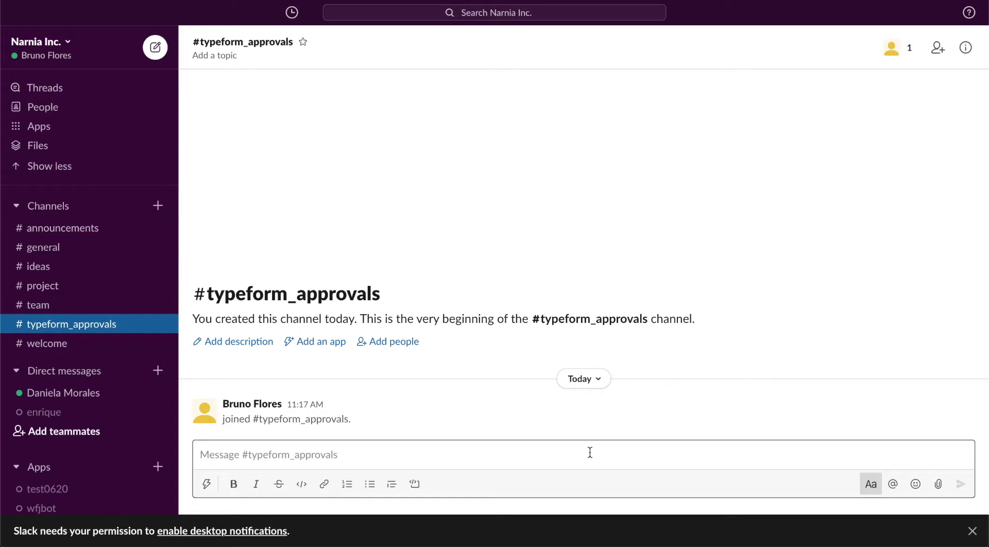
click(311, 342)
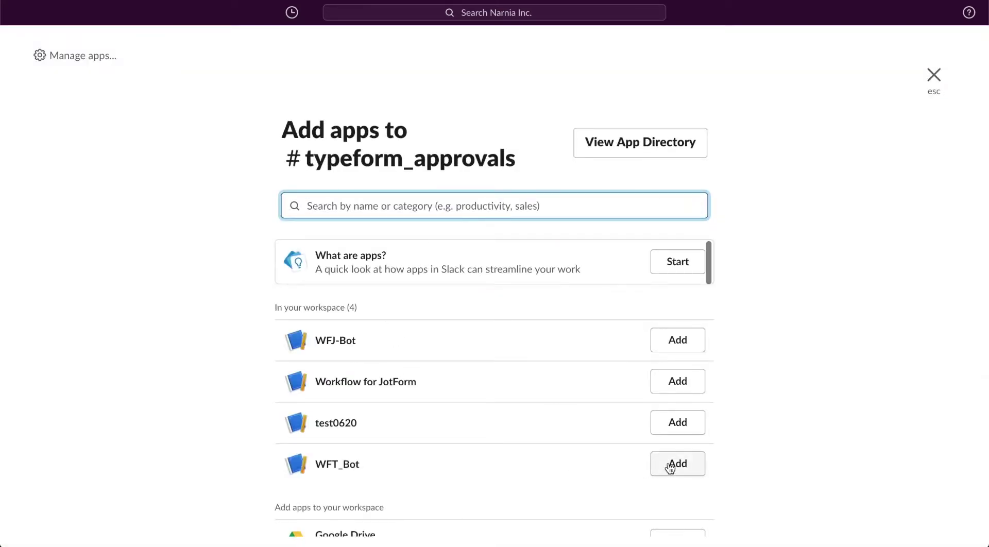
click(670, 468)
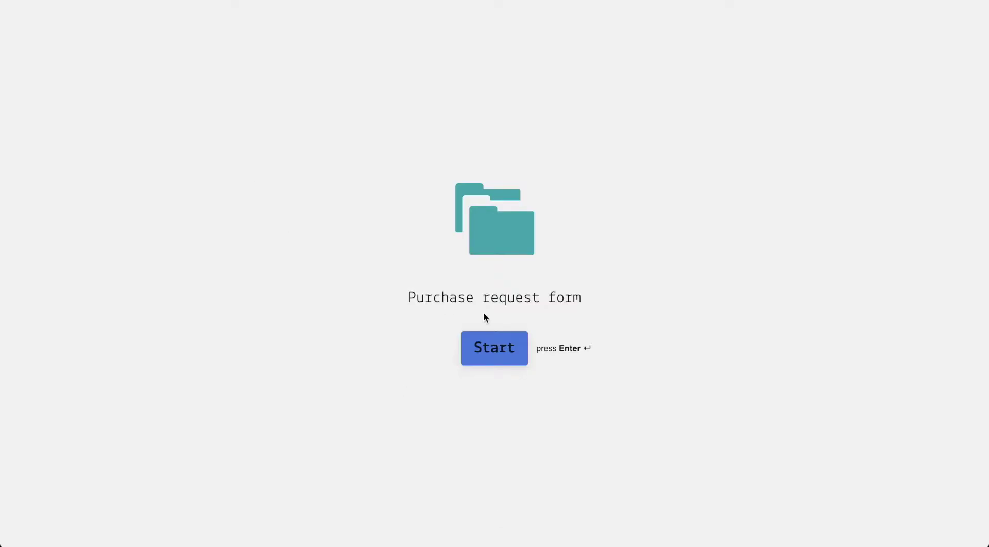
- Start the form and enter the requester's name, requester's email and supervisor's email
click(489, 350)
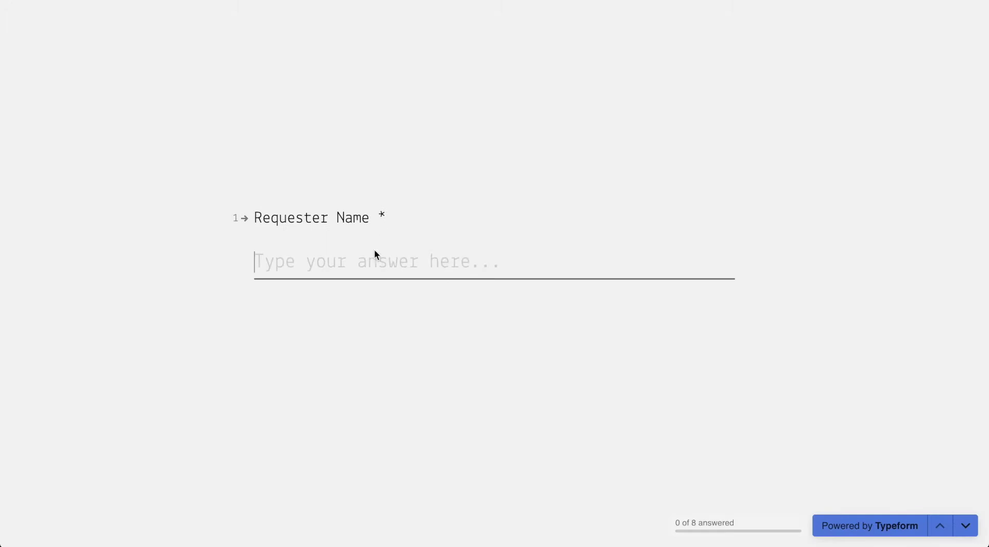
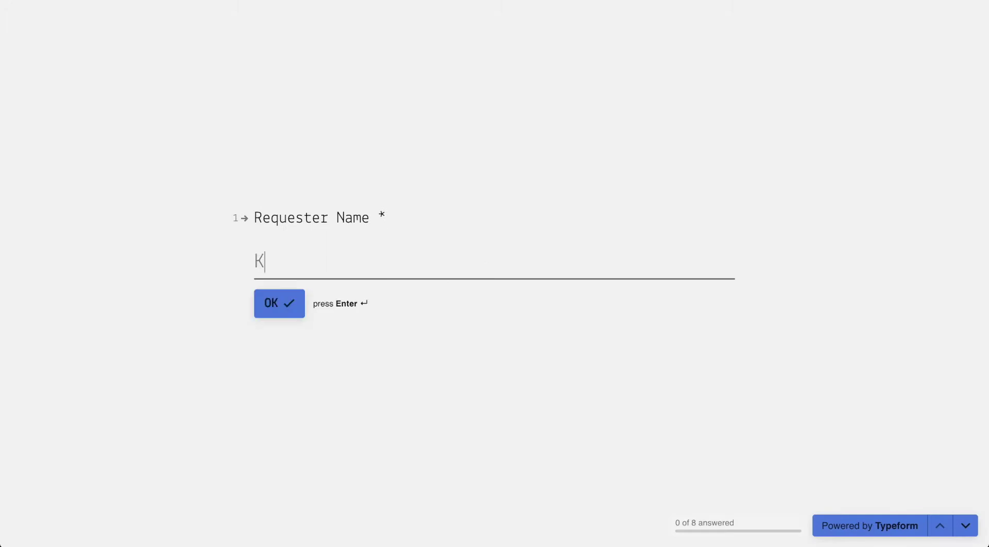
click(292, 303)
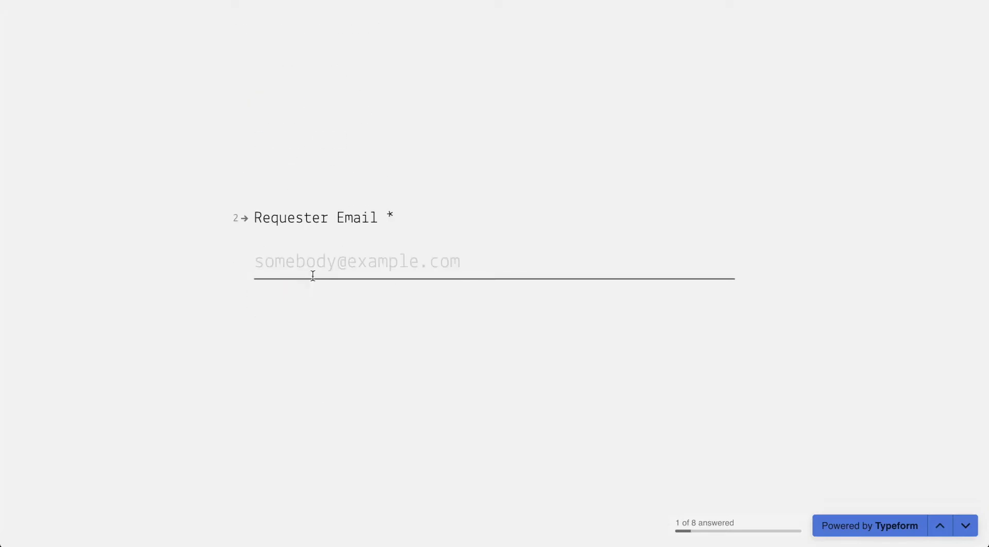
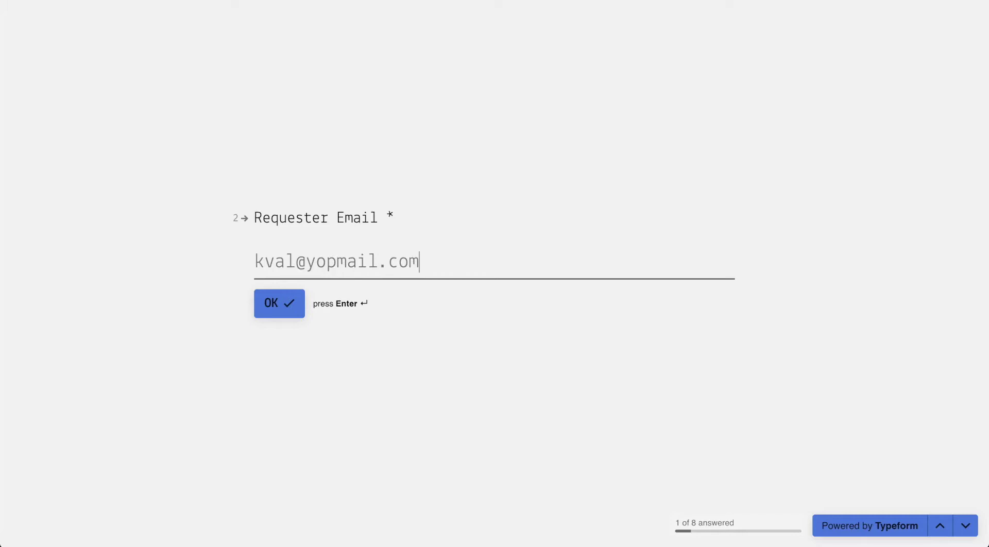
key(Return)
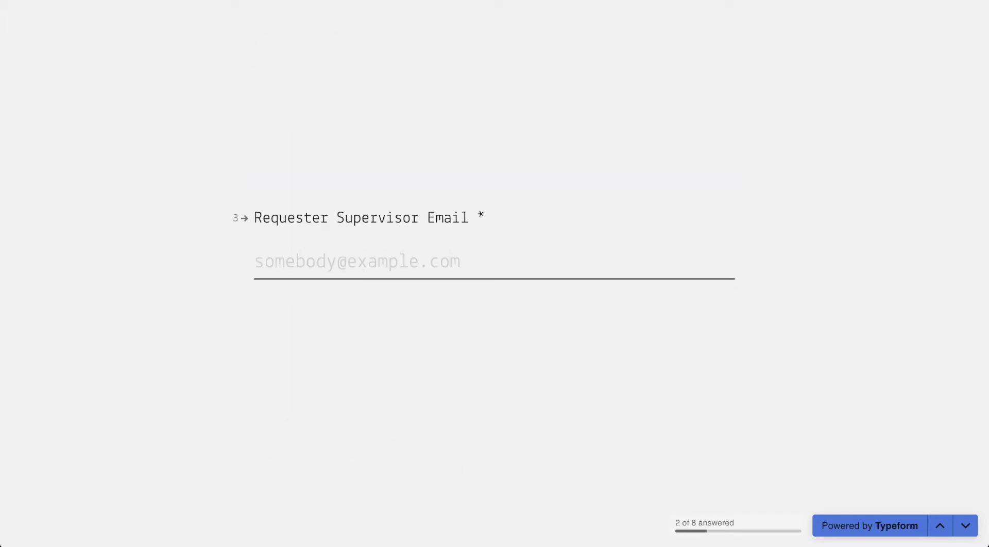
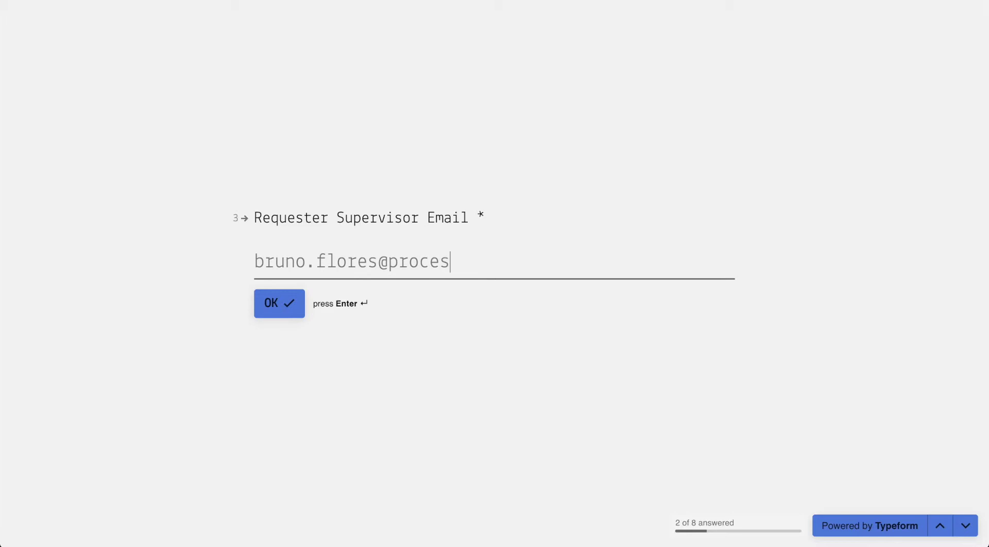
key(Return)
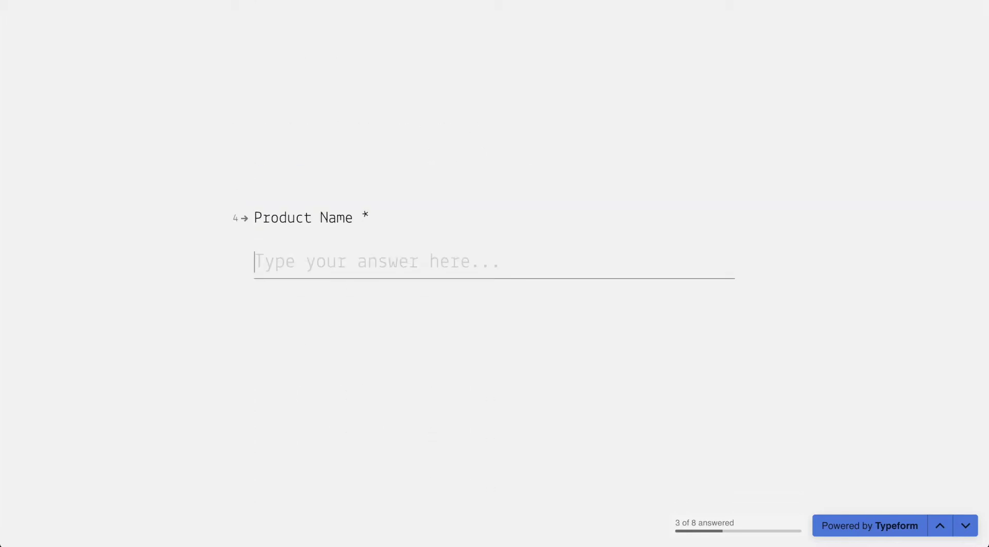
- Answer product Macbook, price 1500, quantity 1, total 1500, 'For Remote Work', and submit
text(Macbook)
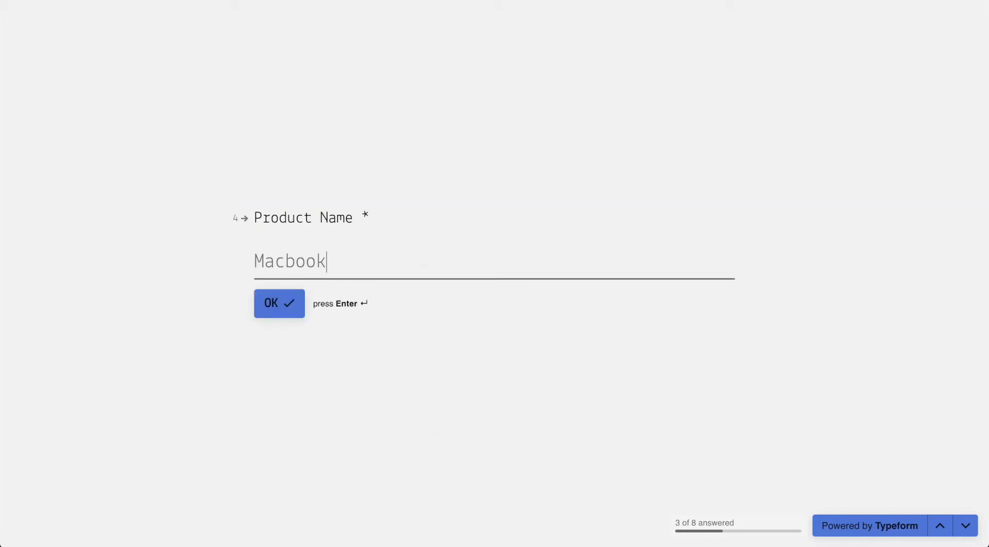
key(Return)
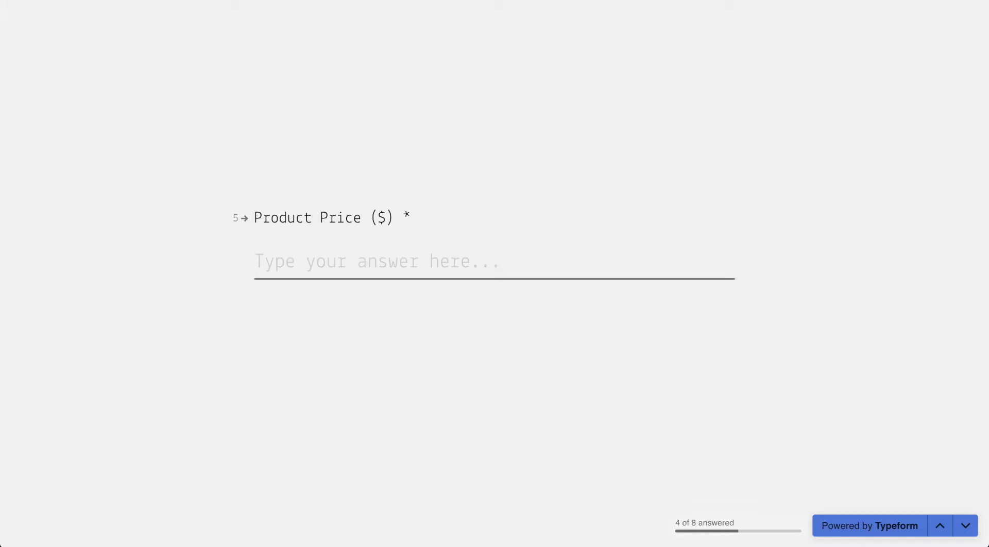
text(1500)
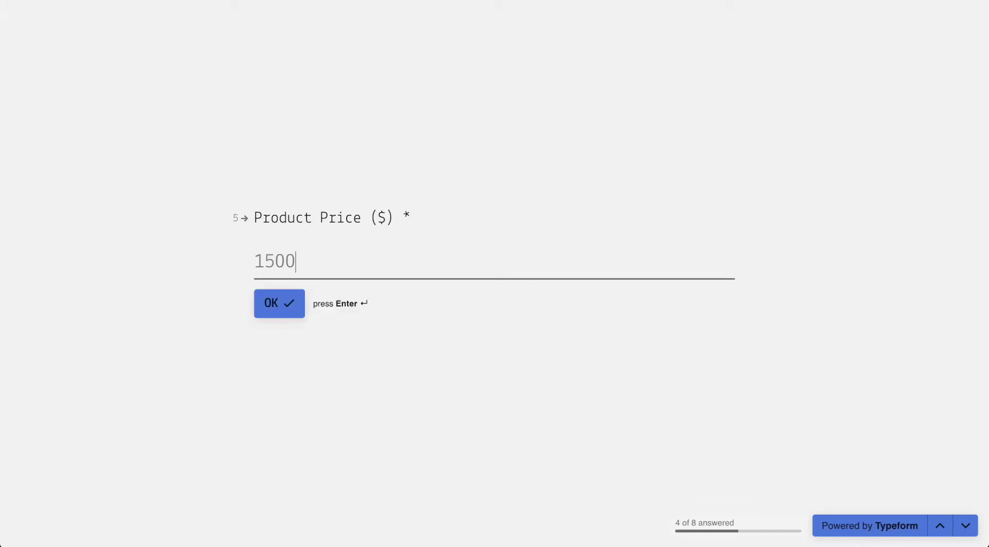
key(Return)
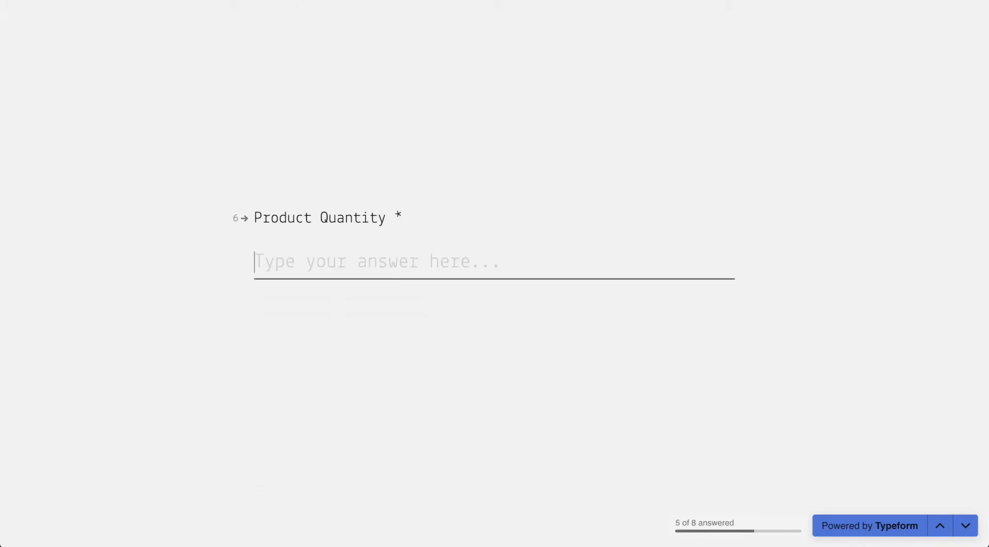
text(1)
key(Return)
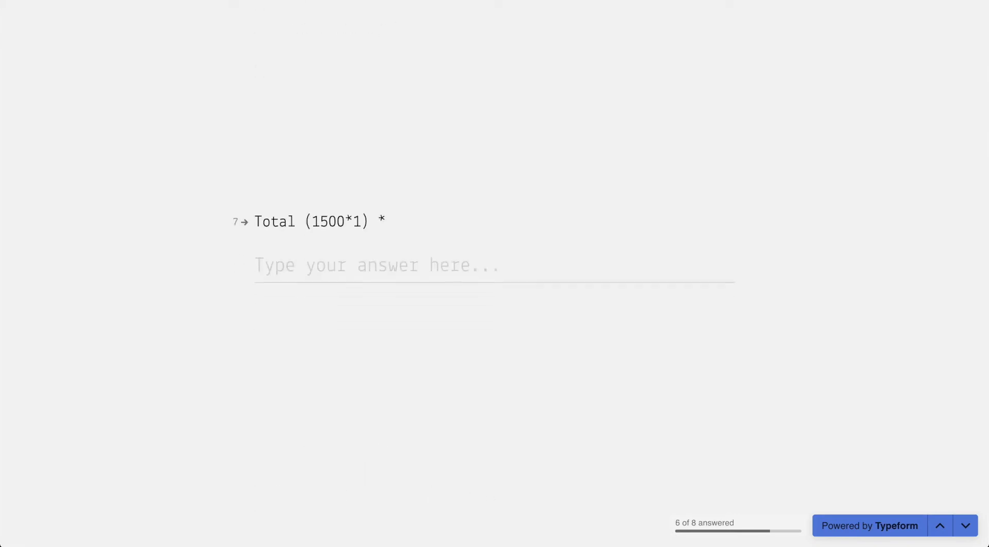
text(1500)
key(Return)
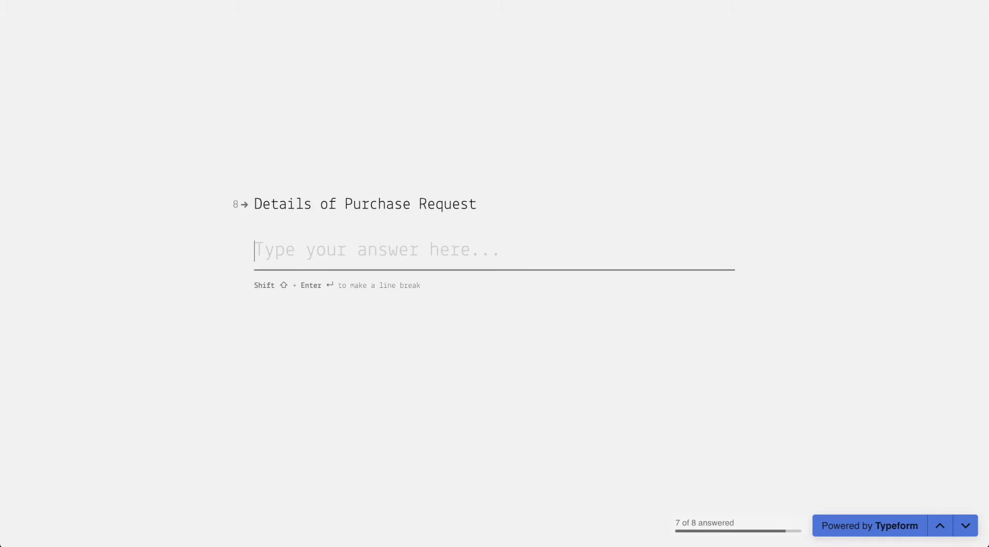
text(For R)
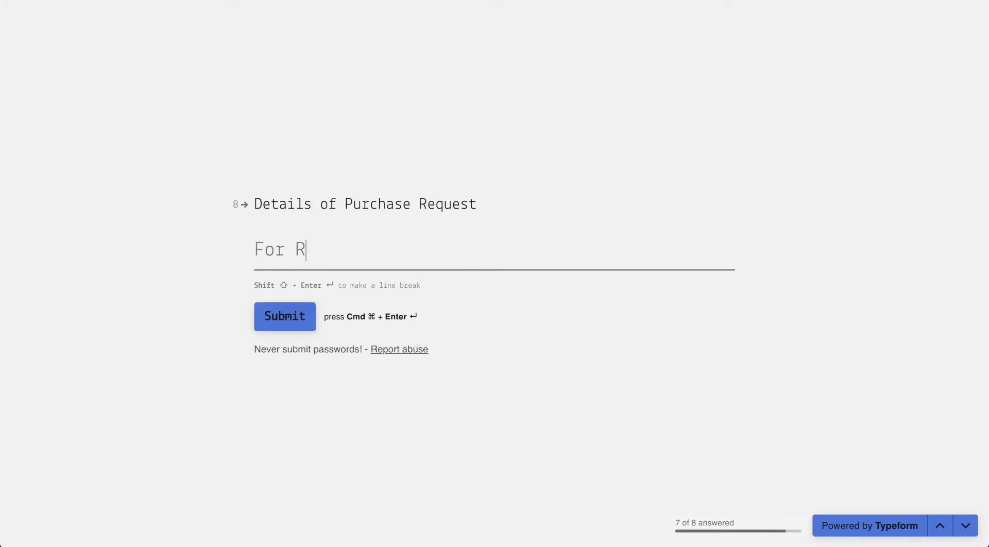
text(emote Work)
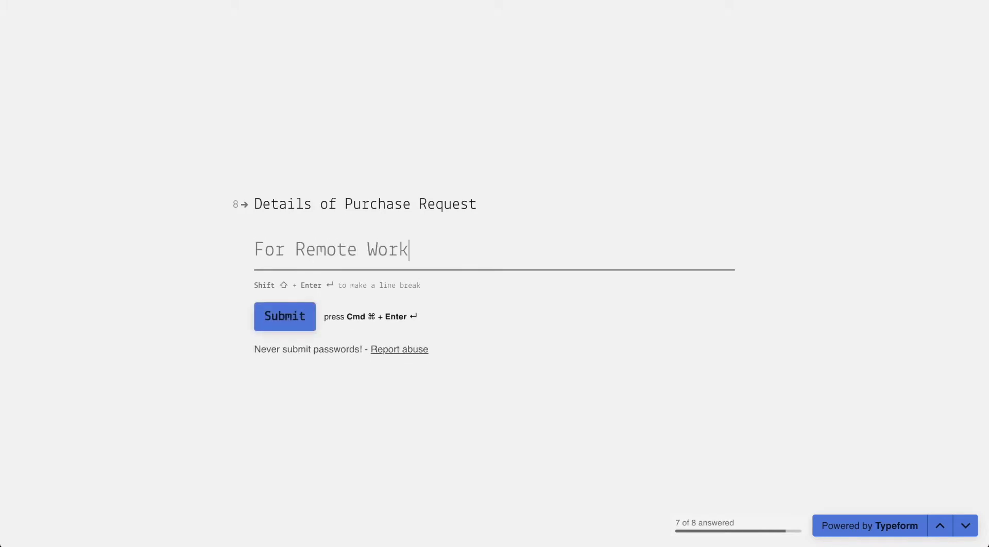
click(296, 310)
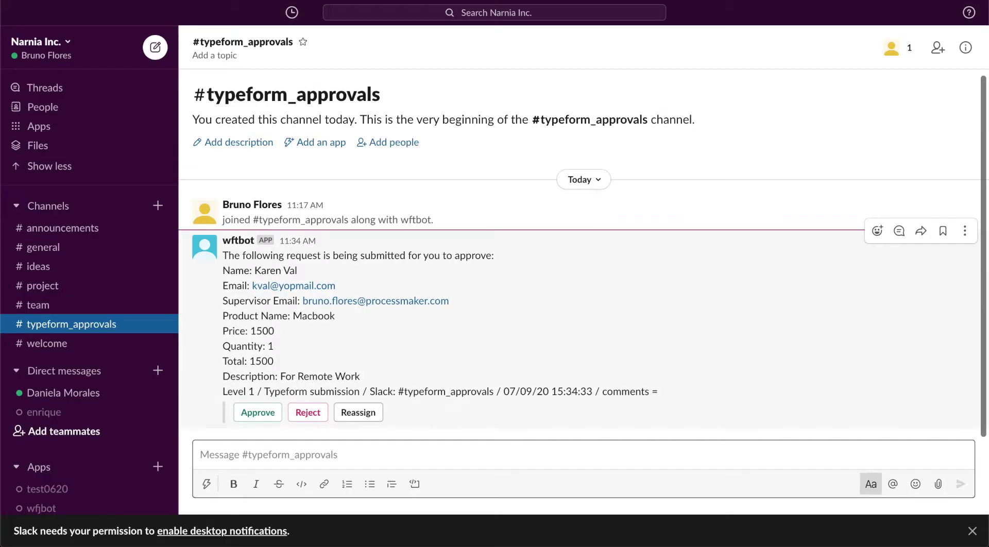
- Approve wftbot's Macbook purchase request in #typeform_approvals
drag(224, 255, 313, 254)
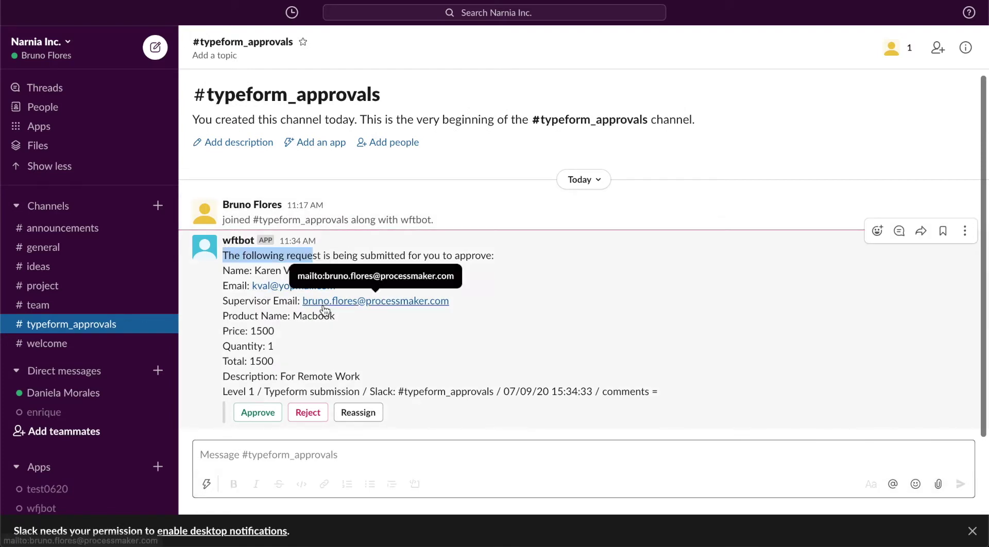
click(258, 413)
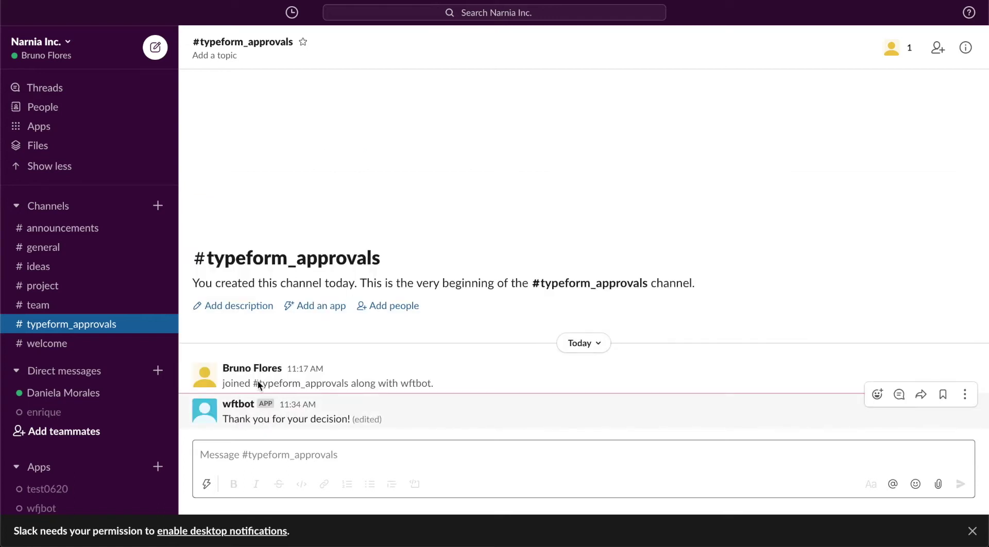